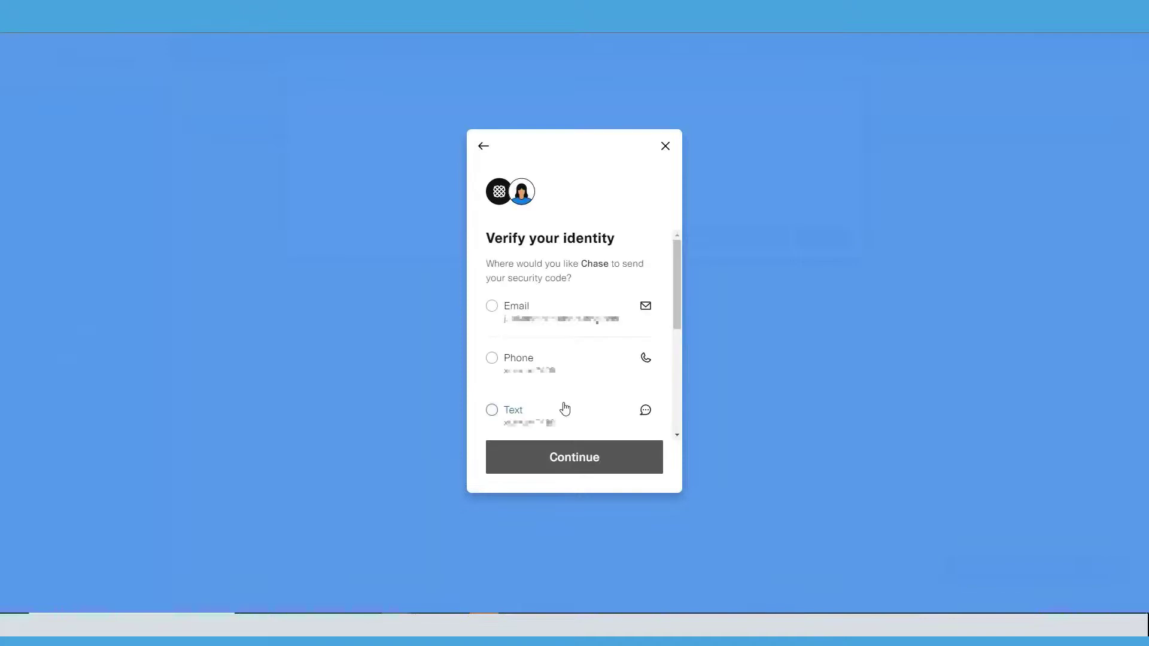
- Verify identity in Plaid Link with a security code received by text
{"action": "scroll", "coordinate": [565, 408], "scroll_direction": "down", "scroll_amount": 3}
{"action": "left_click", "coordinate": [569, 395]}
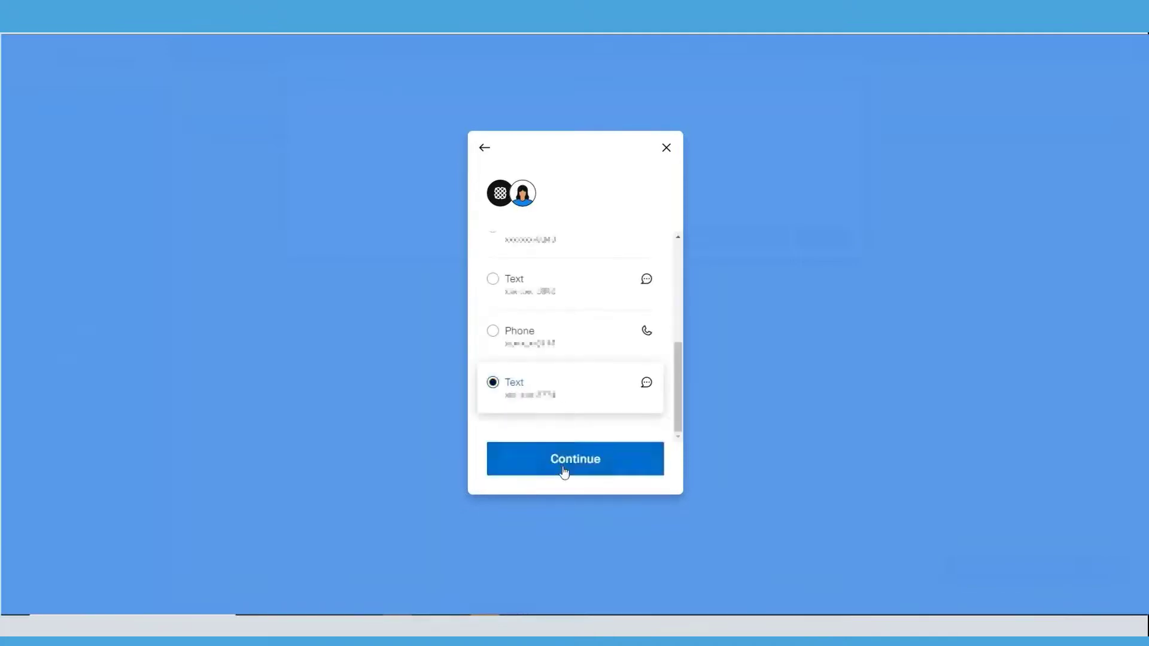
{"action": "left_click", "coordinate": [563, 468]}
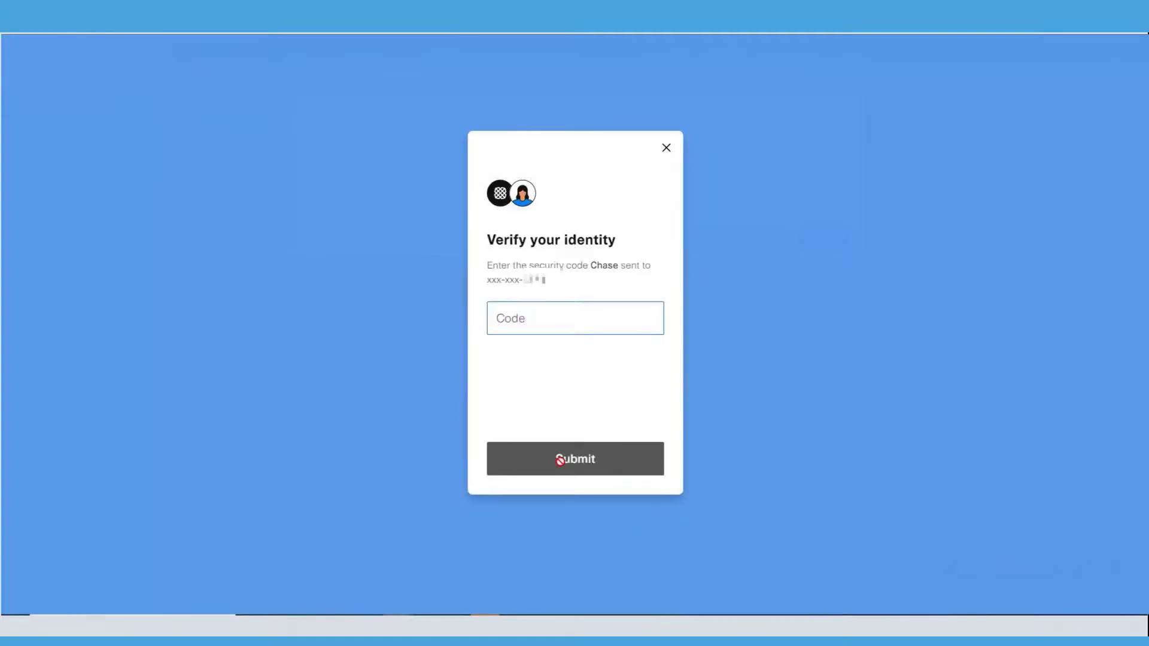
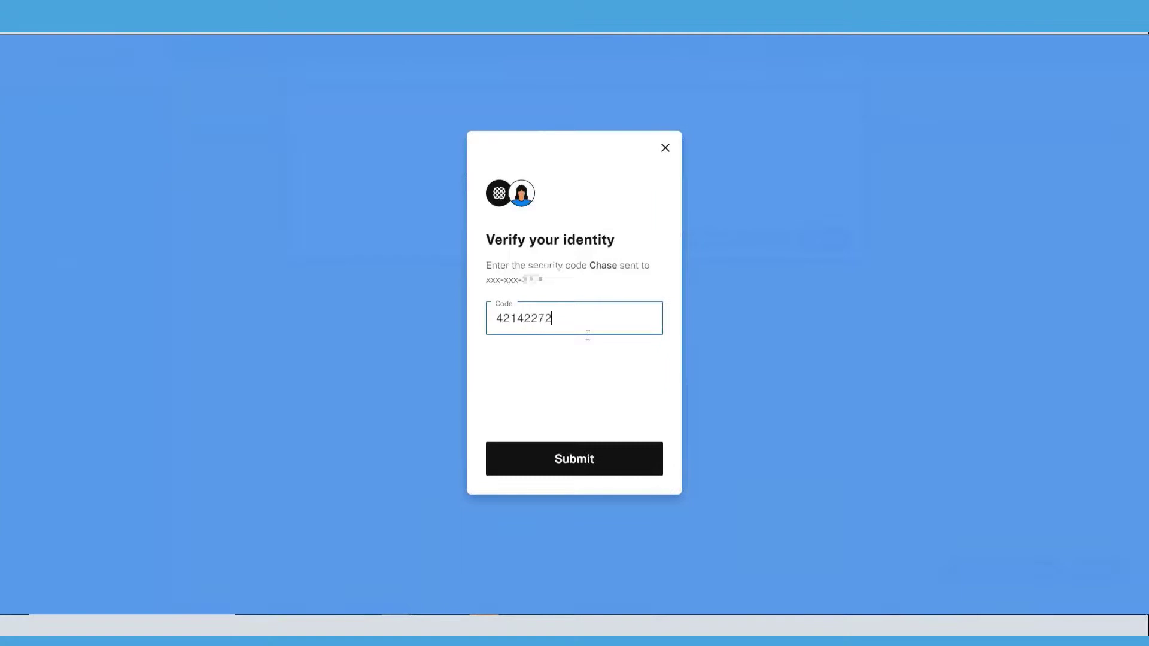
{"action": "left_click", "coordinate": [567, 466]}
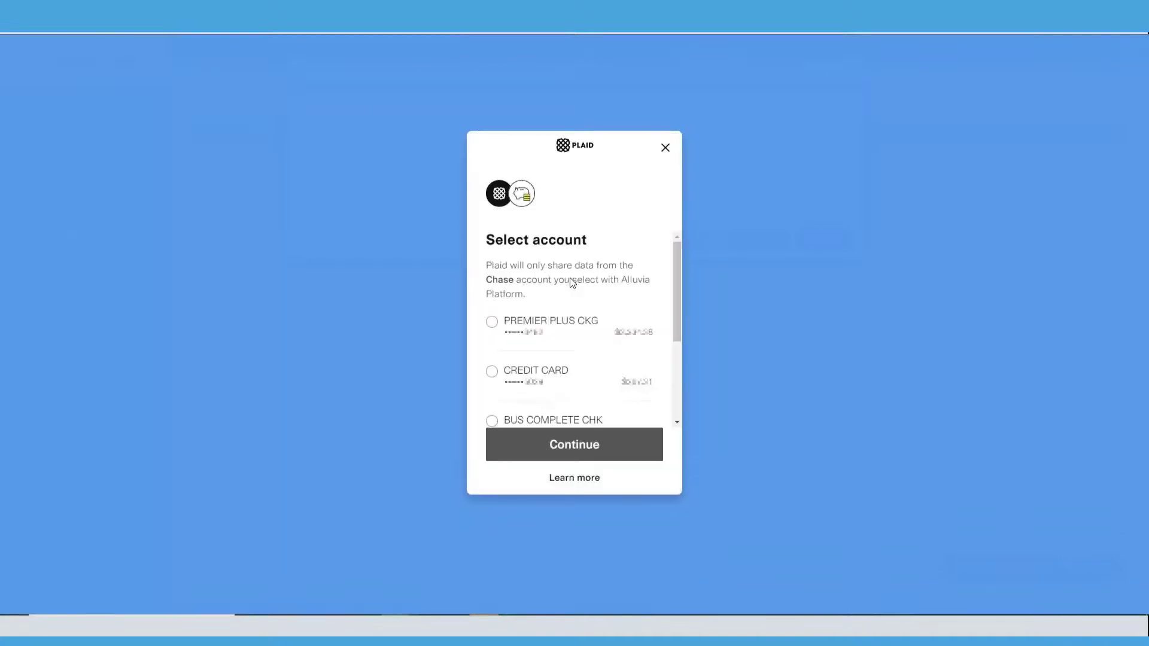
- Share the Chase CREDIT CARD account with Alluvia Platform
{"action": "scroll", "coordinate": [571, 282], "scroll_direction": "down", "scroll_amount": 3}
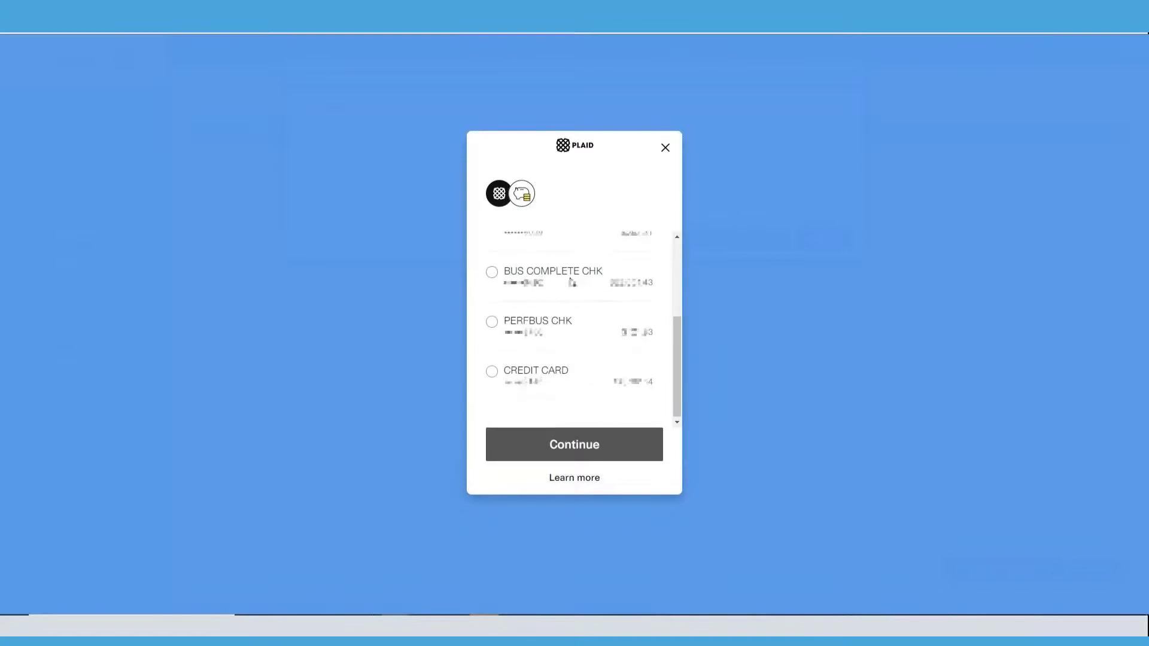
{"action": "left_click", "coordinate": [532, 378]}
{"action": "left_click", "coordinate": [544, 450]}
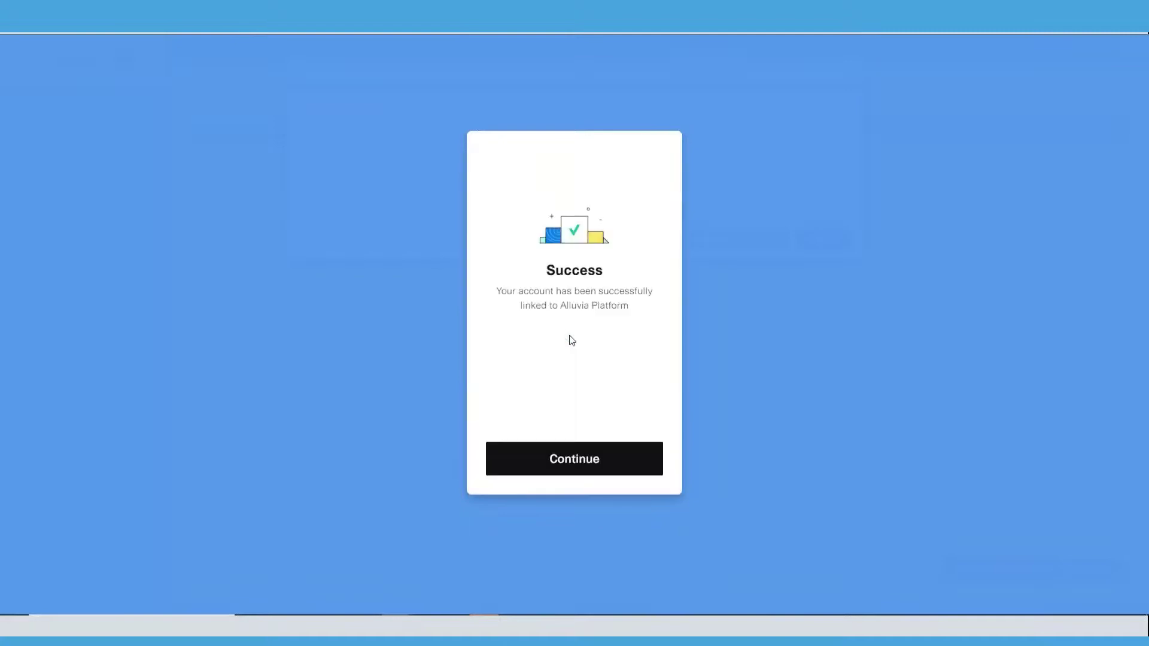
- Save the Chase connection and its bank name both as 'Chase Bank Statement B1 Demo'
{"action": "left_click", "coordinate": [554, 470]}
{"action": "left_click", "coordinate": [363, 128]}
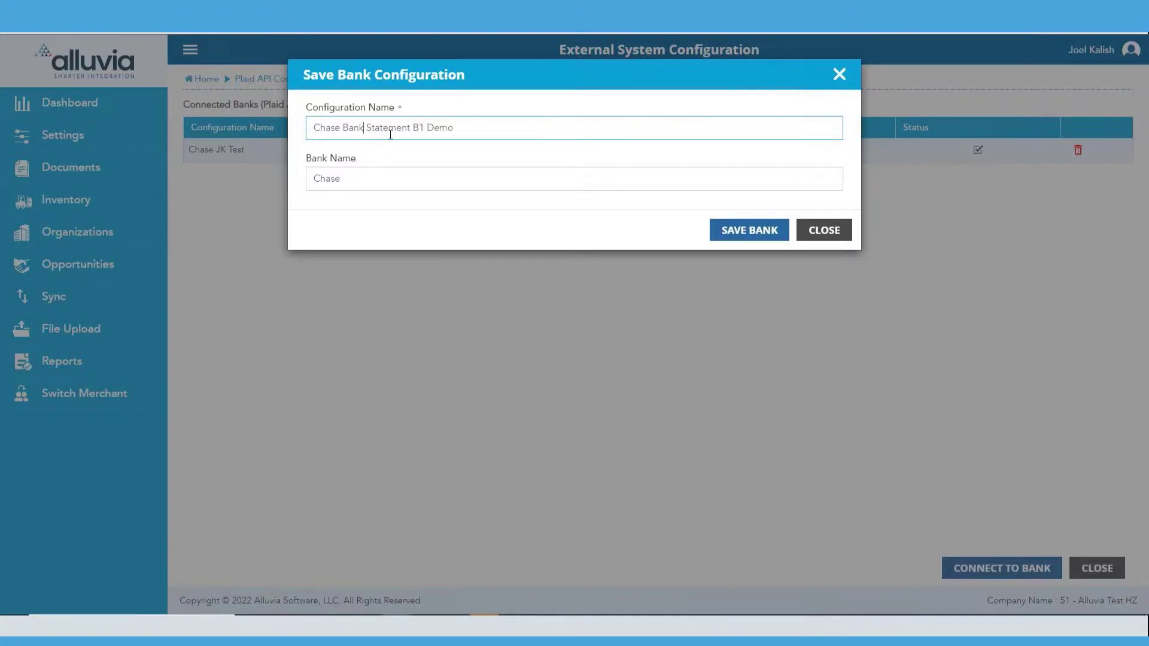
{"action": "triple_click", "coordinate": [392, 129]}
{"action": "key", "text": "ctrl+c"}
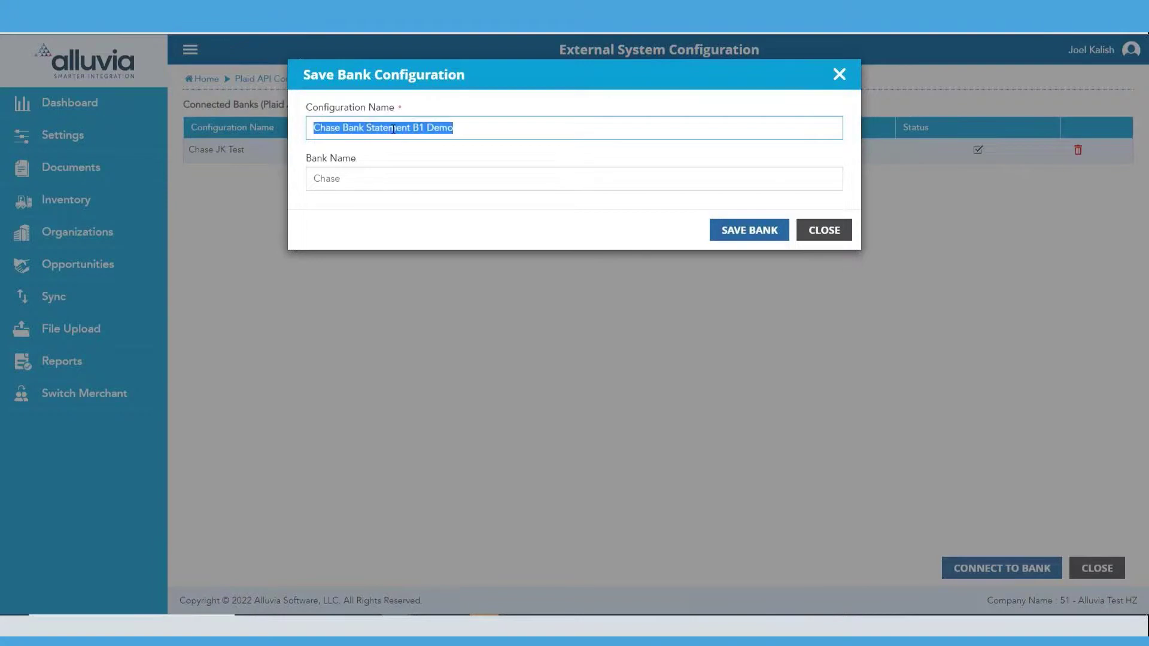
{"action": "left_click", "coordinate": [371, 176]}
{"action": "double_click", "coordinate": [370, 176]}
{"action": "key", "text": "ctrl+v"}
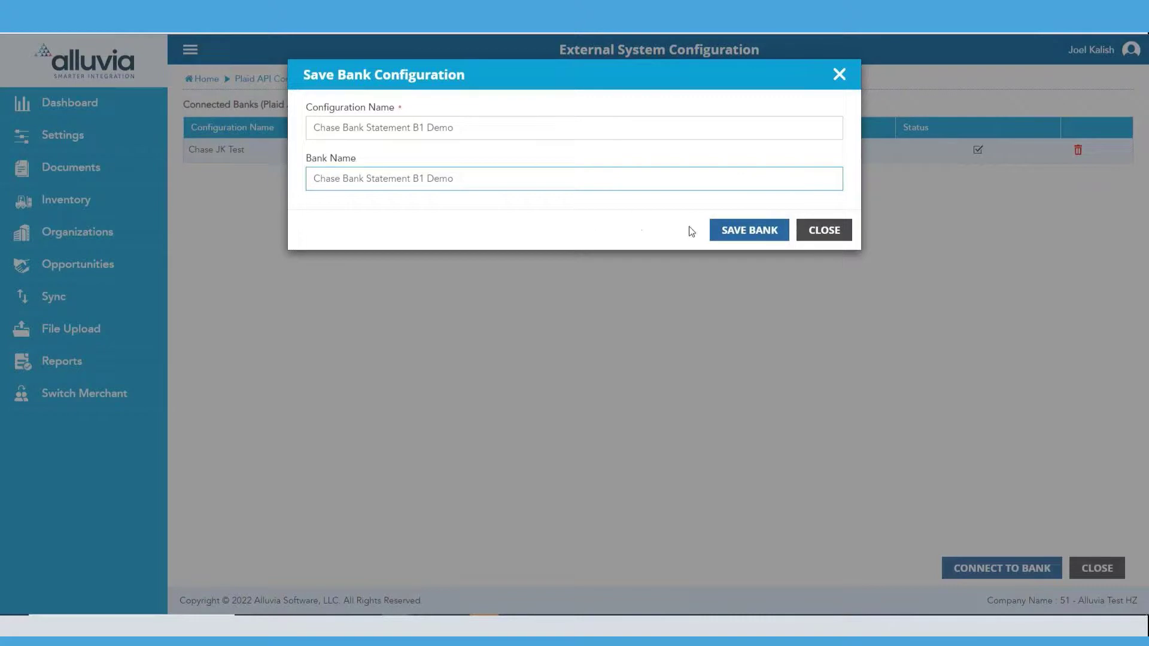
{"action": "left_click", "coordinate": [738, 230]}
{"action": "left_click", "coordinate": [1101, 569]}
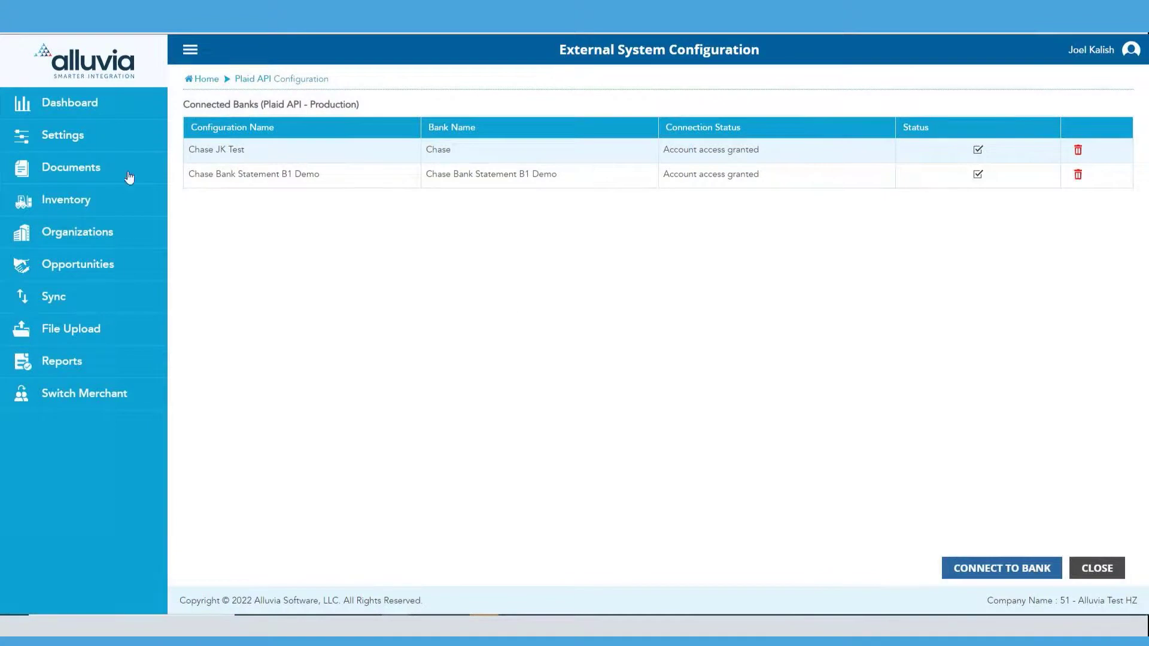
- Review document 20196958's transactions in Documents, then reload to confirm its Success status
{"action": "left_click", "coordinate": [74, 170]}
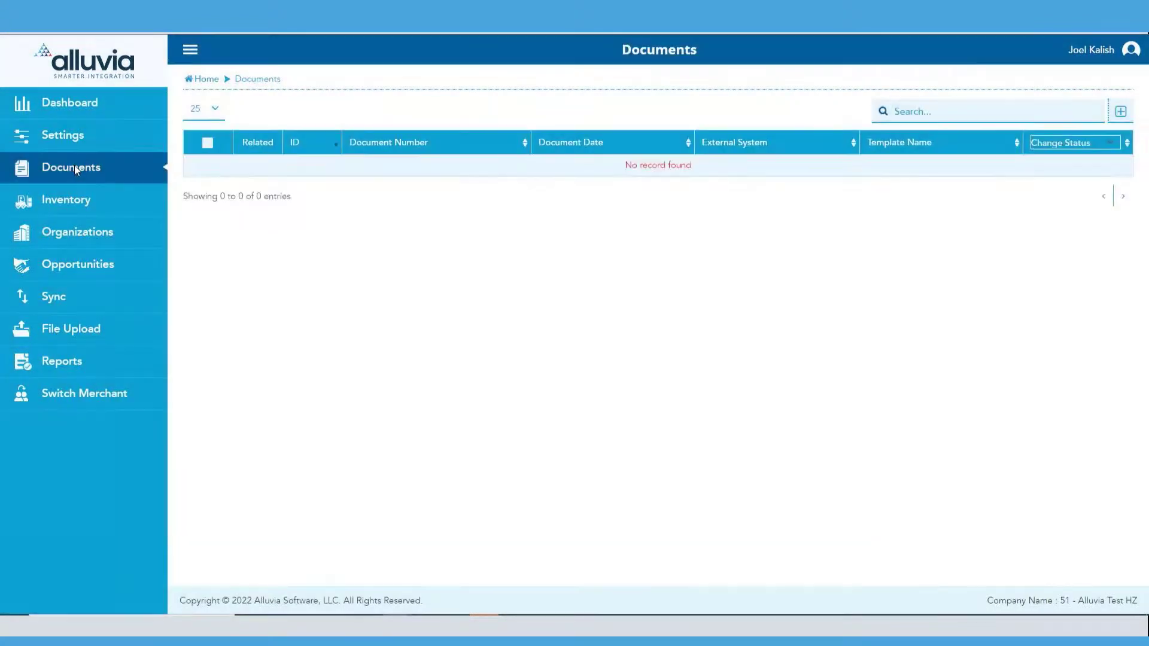
{"action": "left_click", "coordinate": [917, 113]}
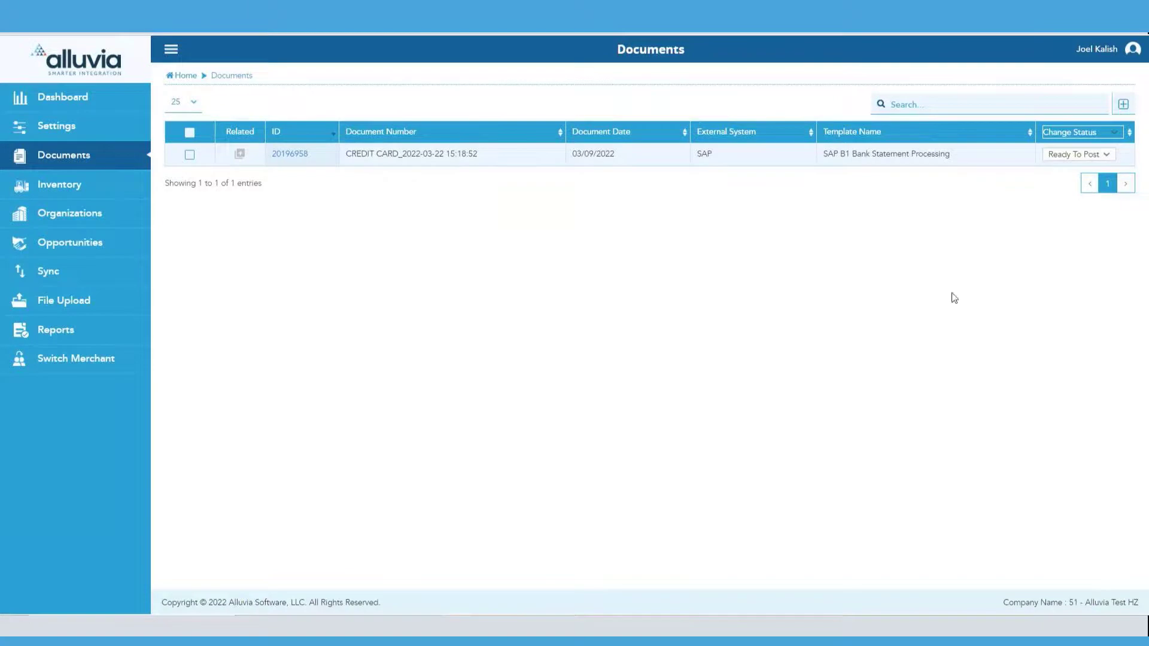
{"action": "left_click", "coordinate": [292, 157]}
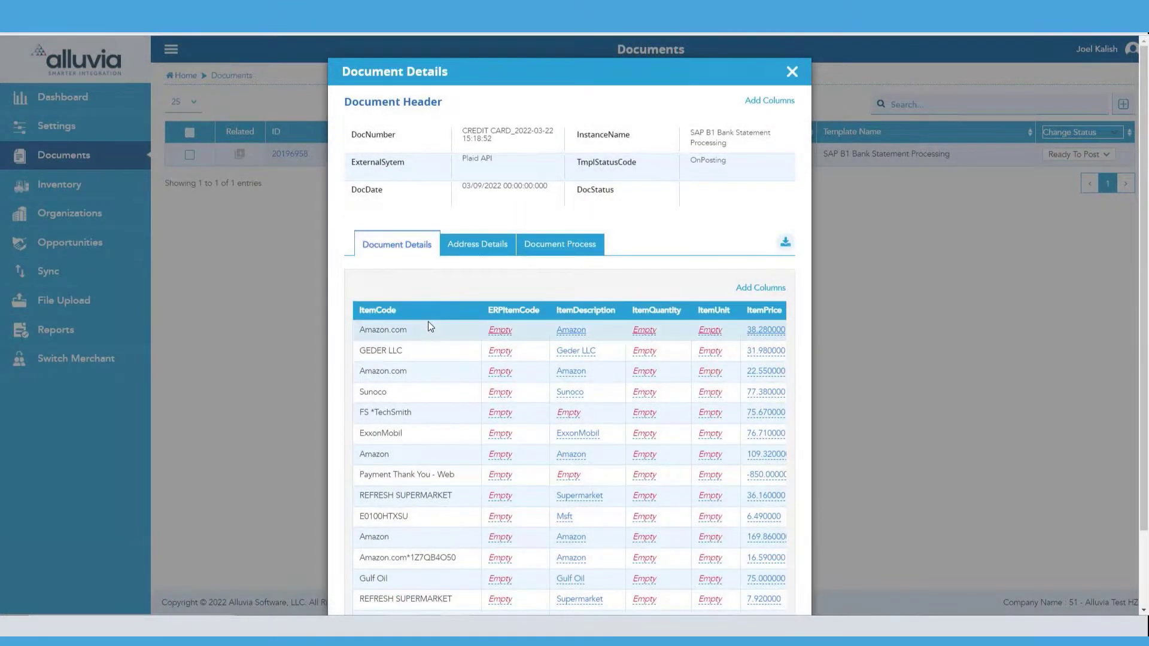
{"action": "scroll", "coordinate": [428, 324], "scroll_direction": "down", "scroll_amount": 3}
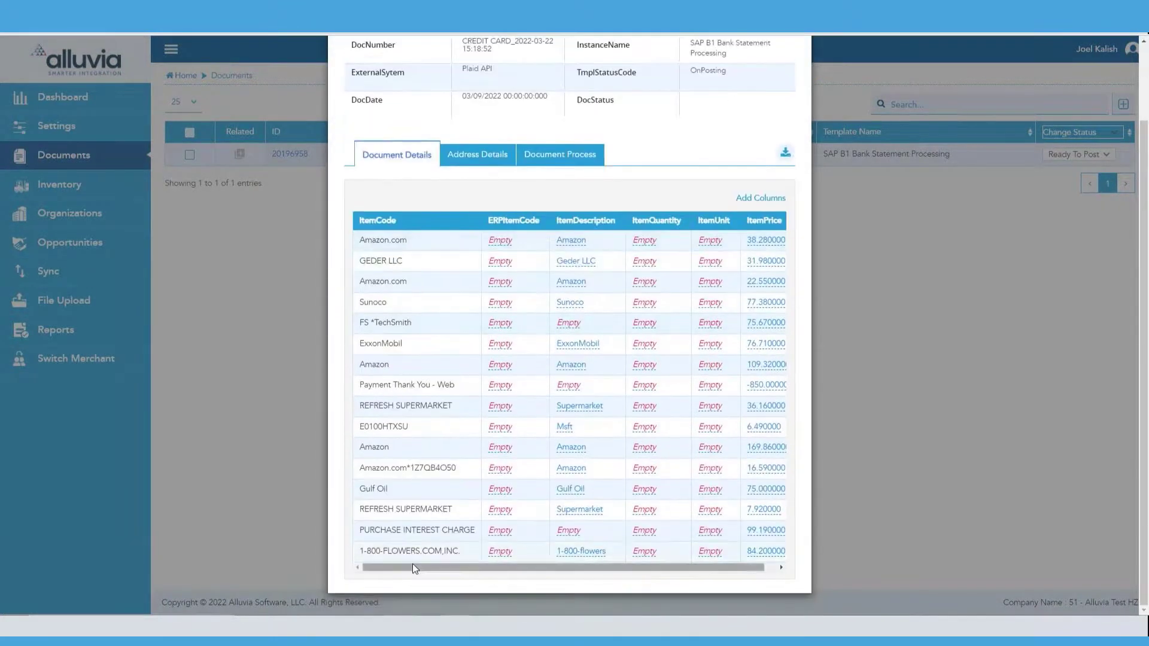
{"action": "scroll", "coordinate": [884, 462], "scroll_direction": "up", "scroll_amount": 3}
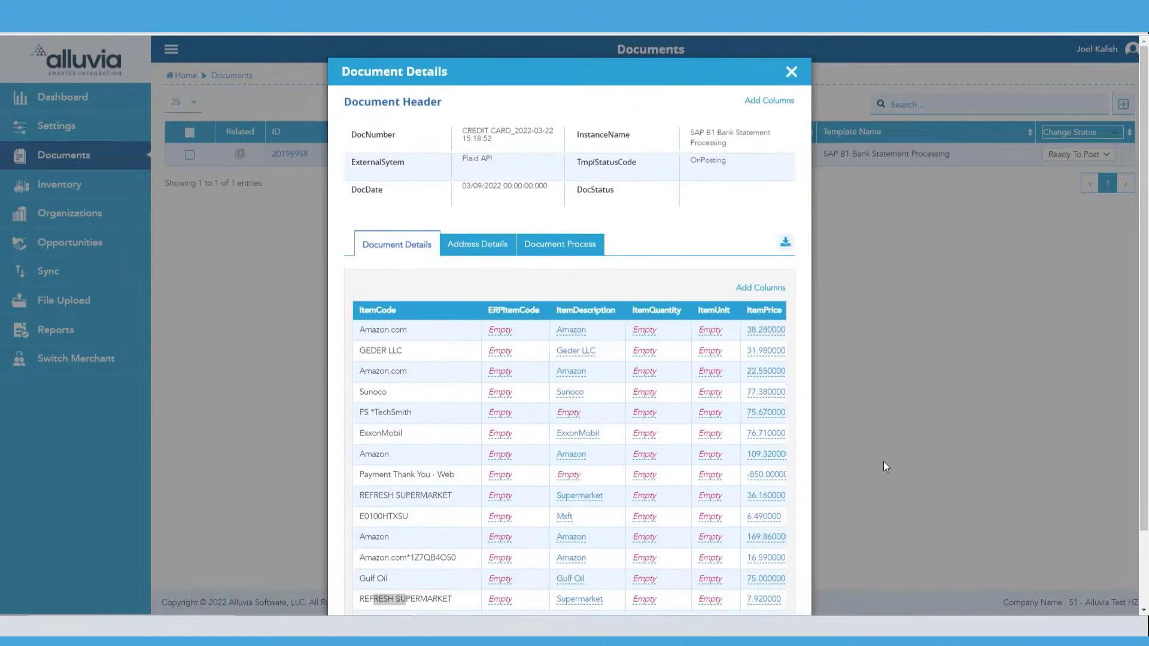
{"action": "left_click", "coordinate": [790, 72]}
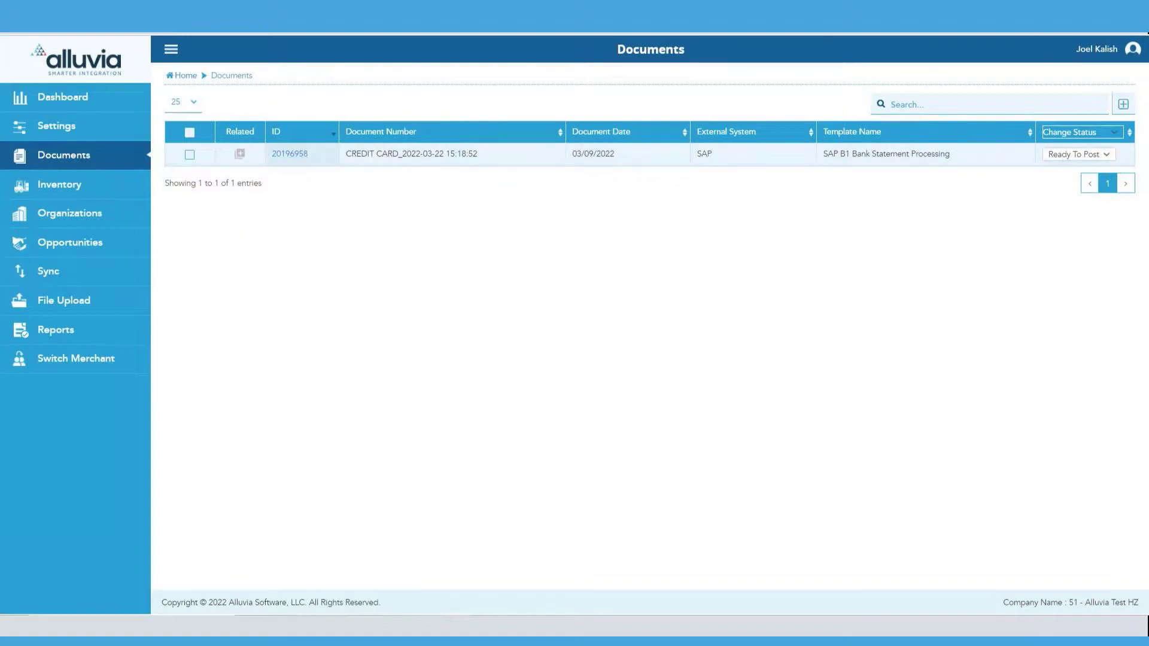
{"action": "key", "text": "F5"}
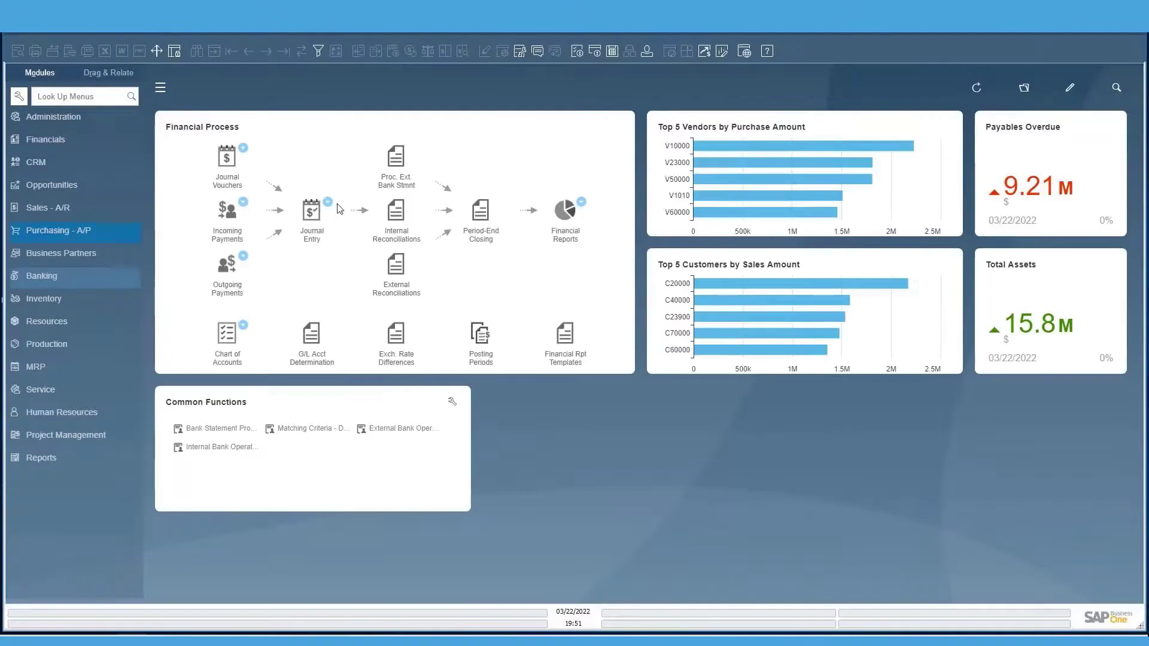
- Open the Draft 2022-03 CREDIT CARD statement from the Bank Statement Processing summary
{"action": "left_click", "coordinate": [38, 278]}
{"action": "left_click", "coordinate": [43, 322]}
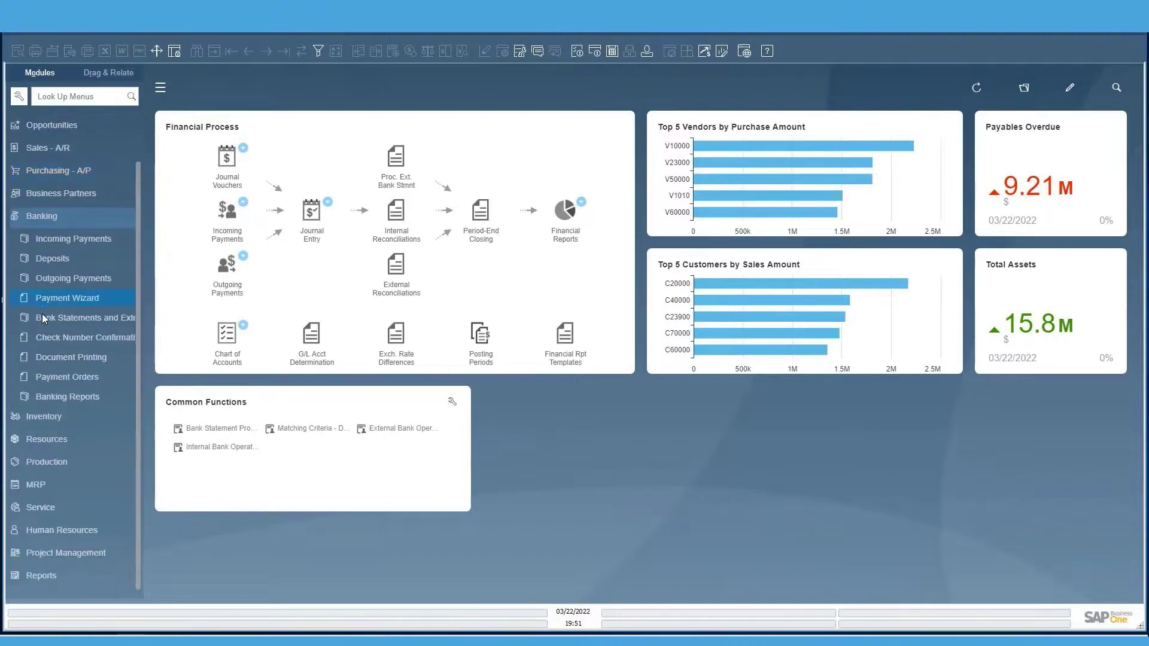
{"action": "left_click", "coordinate": [59, 340]}
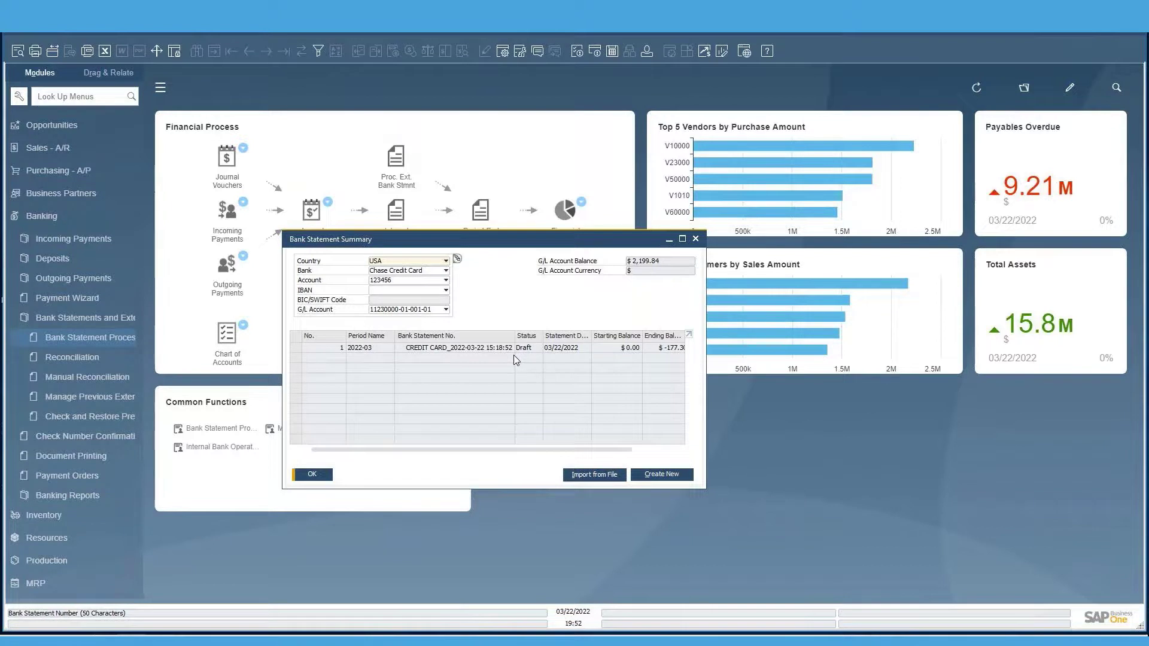
{"action": "left_click", "coordinate": [296, 348]}
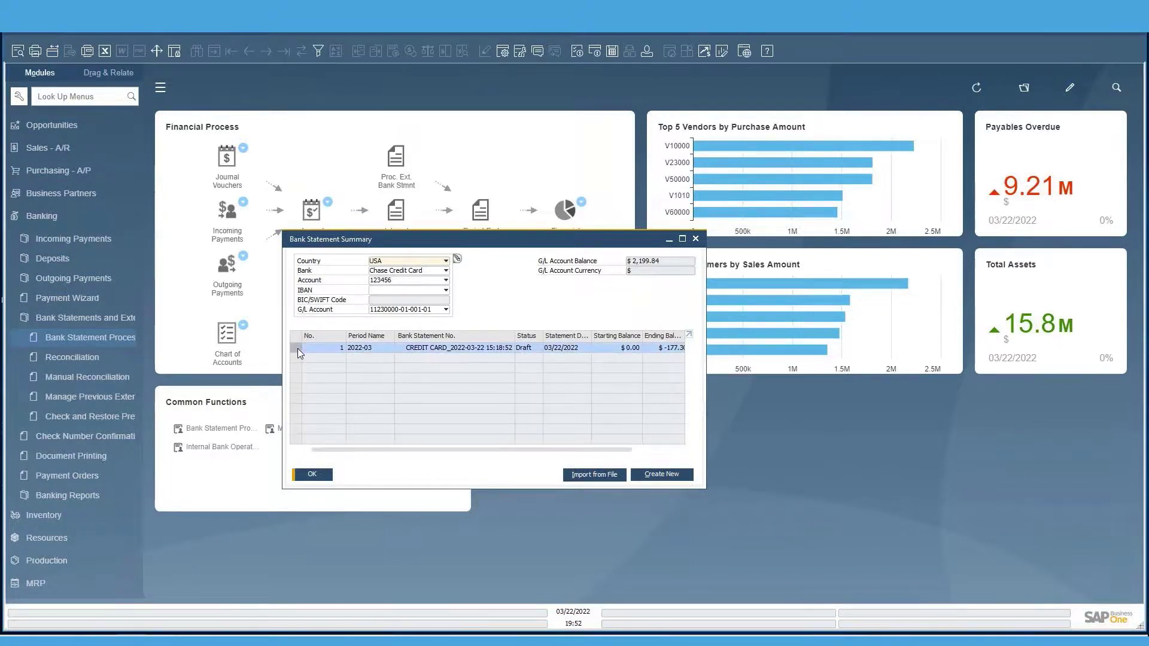
{"action": "double_click", "coordinate": [297, 349]}
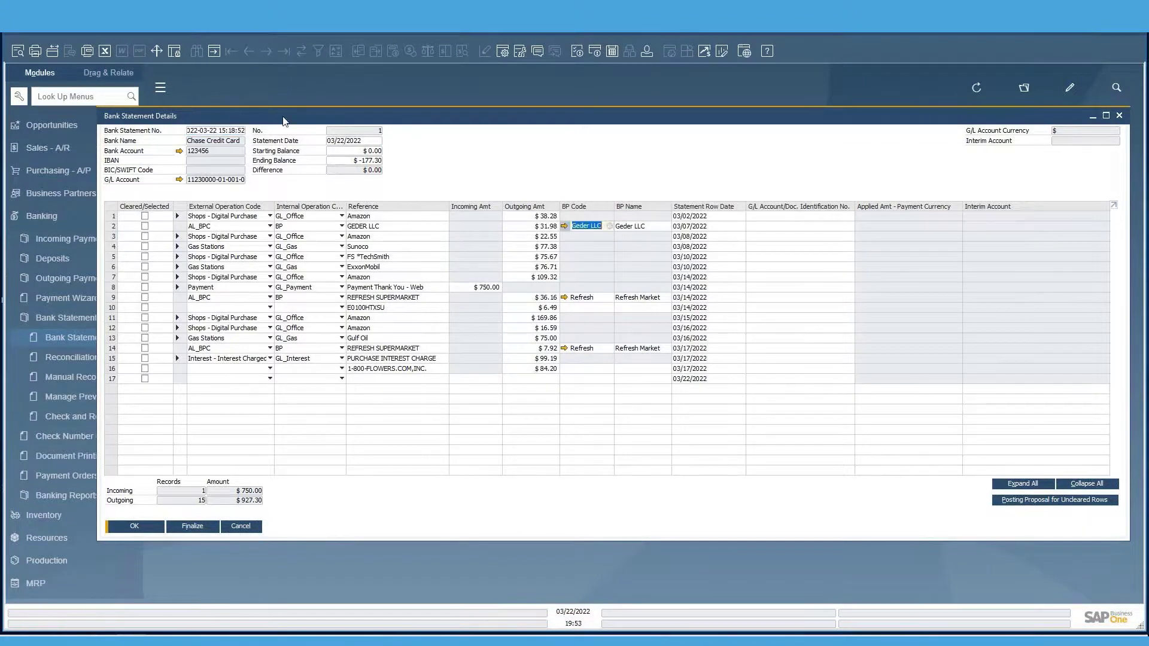
- Review the BP-GL external bank operation codes in Administration's banking setup
{"action": "left_click_drag", "start_coordinate": [283, 118], "coordinate": [390, 131]}
{"action": "left_click", "coordinate": [76, 213]}
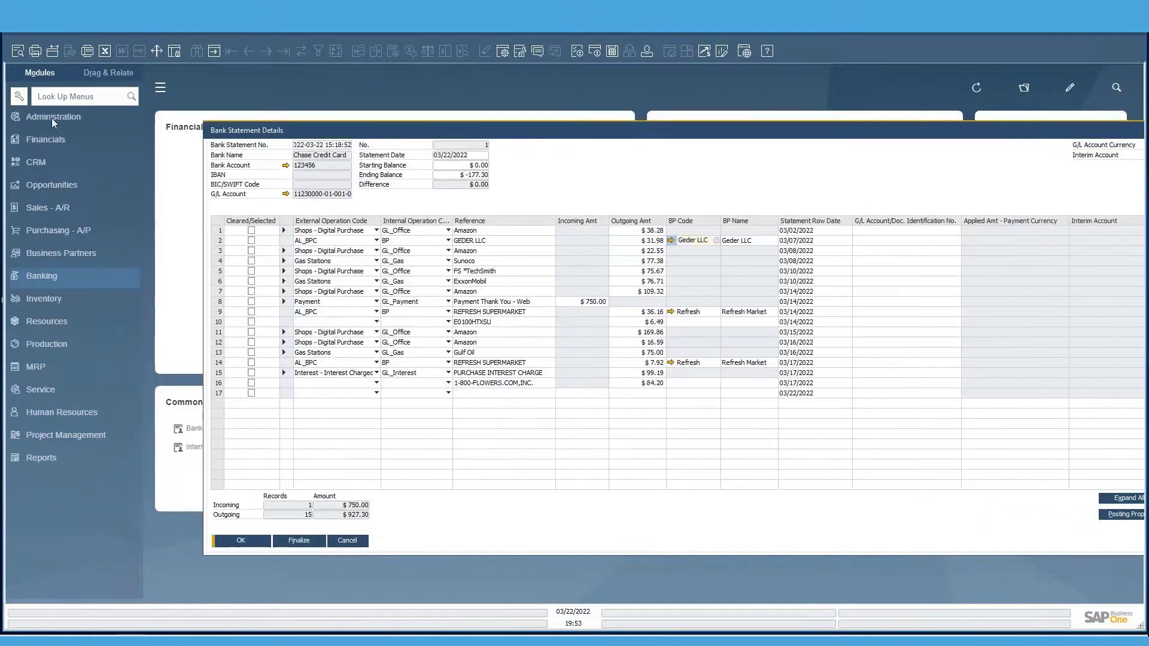
{"action": "left_click", "coordinate": [51, 118]}
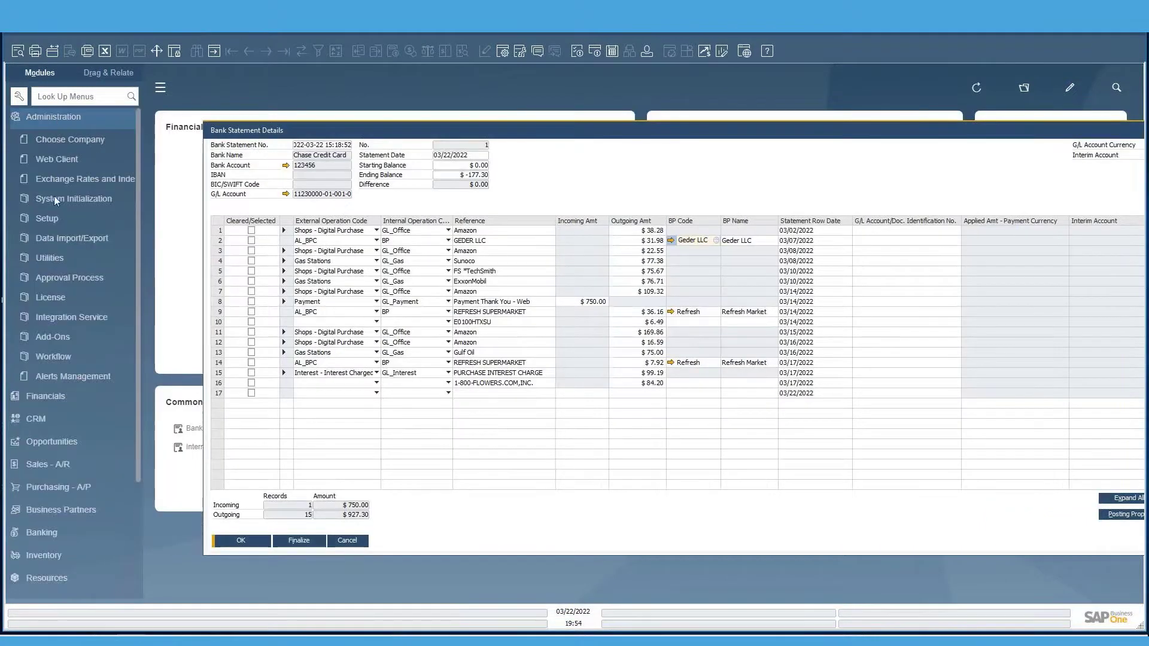
{"action": "left_click", "coordinate": [43, 219]}
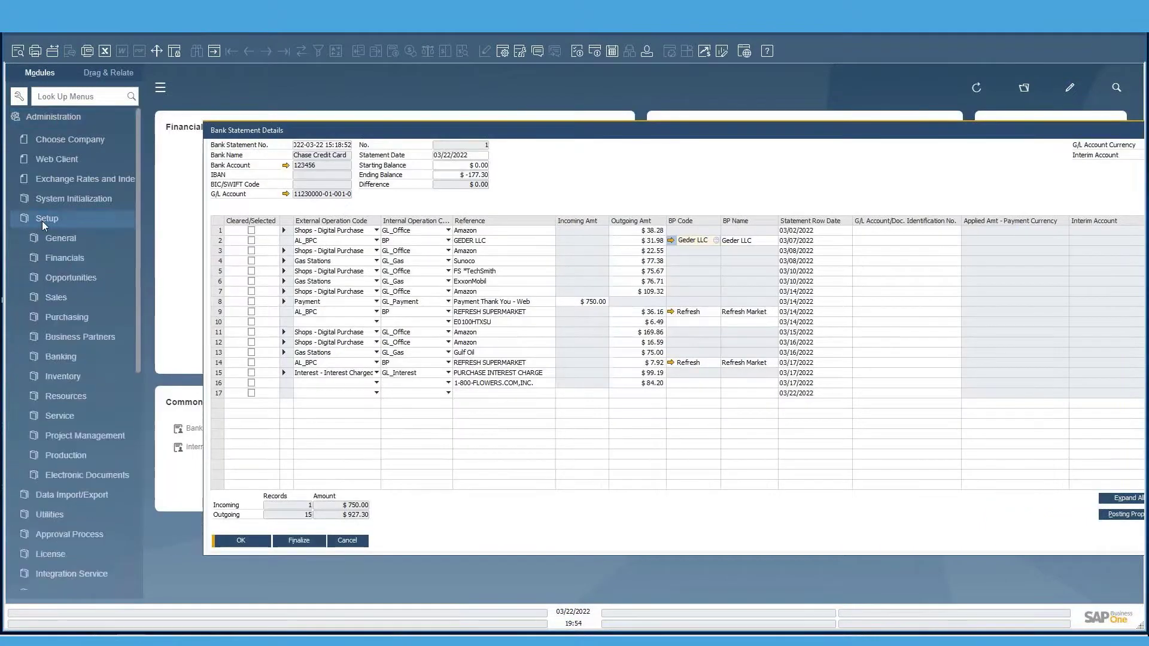
{"action": "left_click", "coordinate": [54, 356]}
{"action": "left_click", "coordinate": [70, 515]}
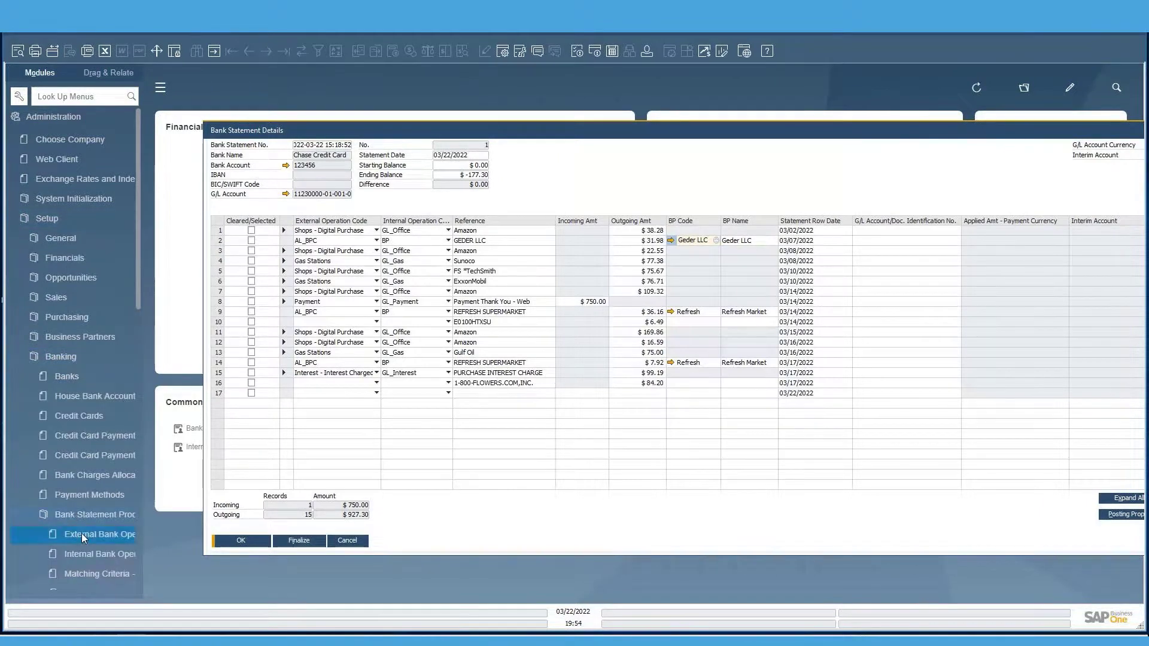
{"action": "left_click", "coordinate": [81, 533]}
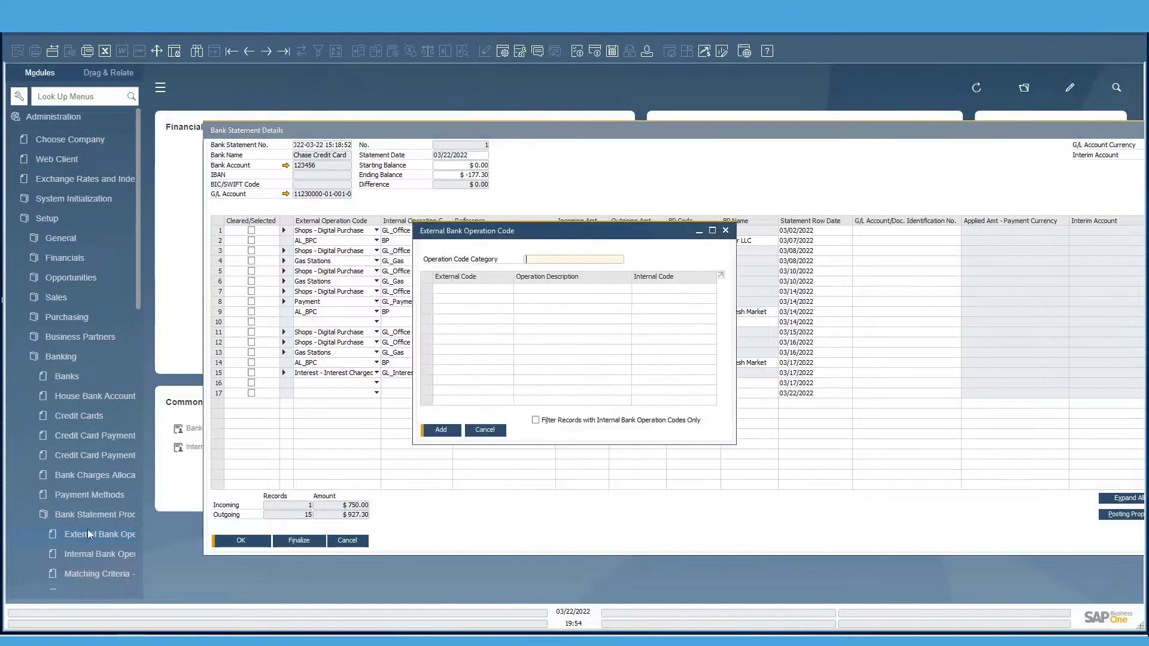
{"action": "left_click", "coordinate": [270, 53]}
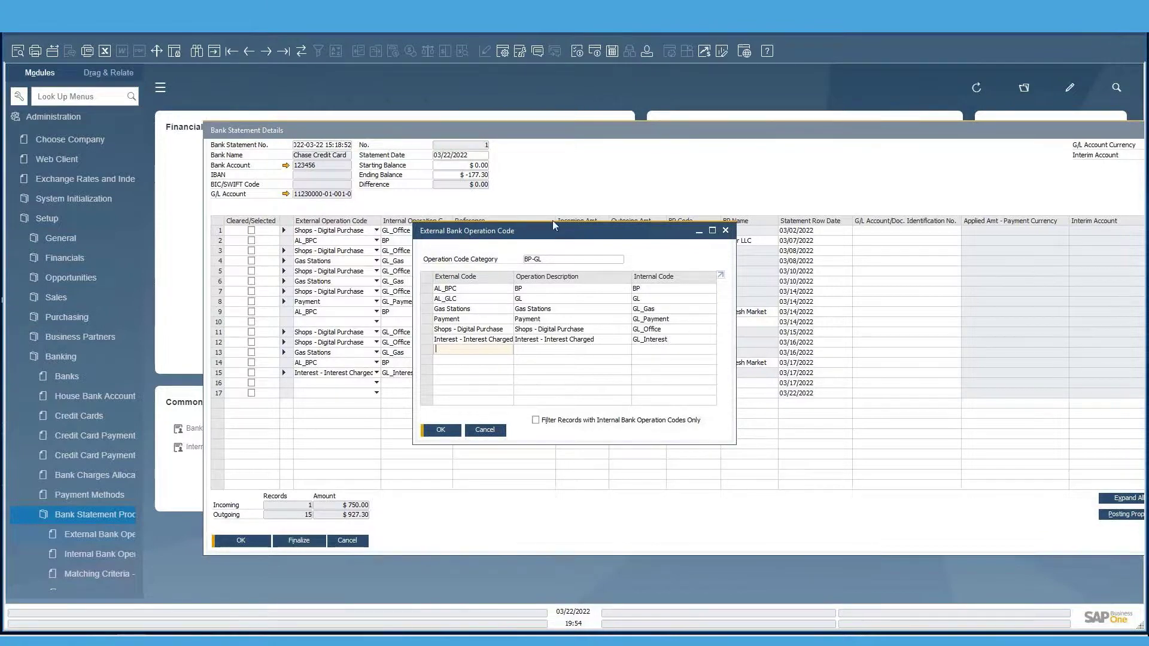
{"action": "left_click_drag", "start_coordinate": [654, 190], "coordinate": [654, 189]}
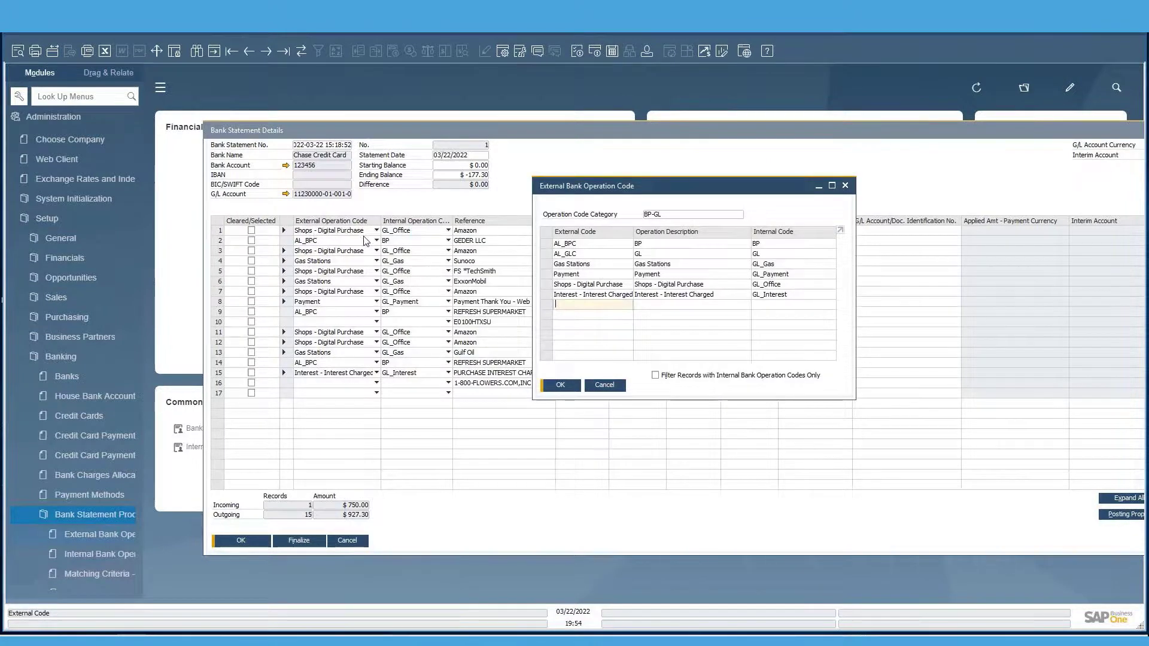
{"action": "left_click_drag", "start_coordinate": [564, 257], "coordinate": [507, 454]}
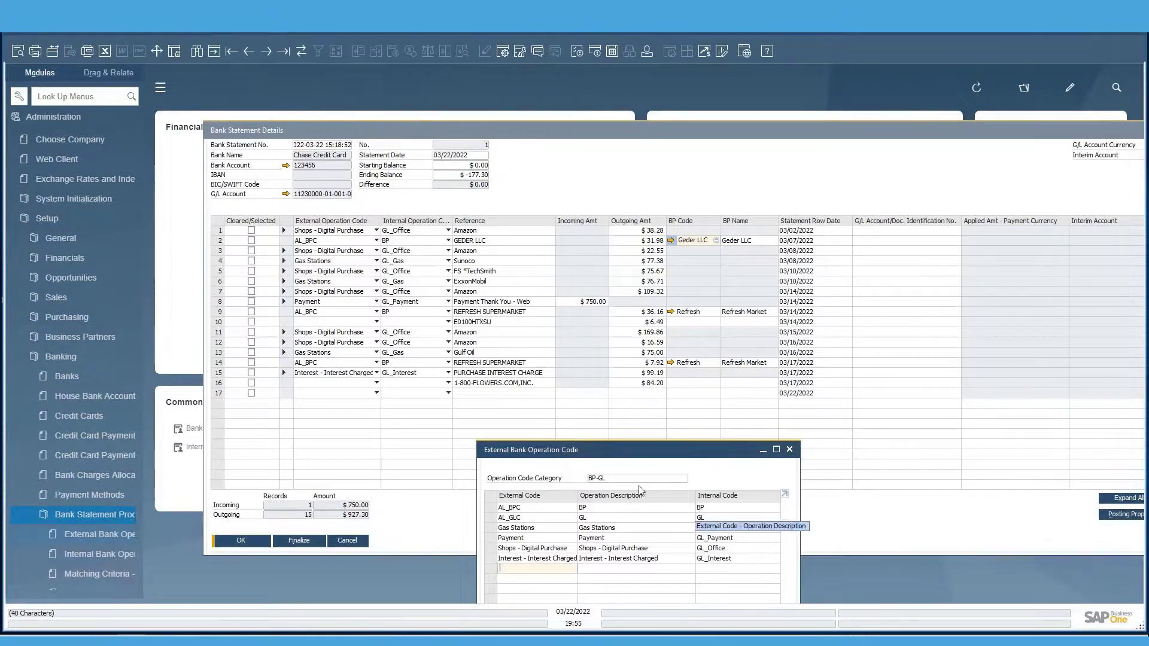
- Check the internal bank operation codes' posting methods, then return to the statement
{"action": "left_click", "coordinate": [99, 554]}
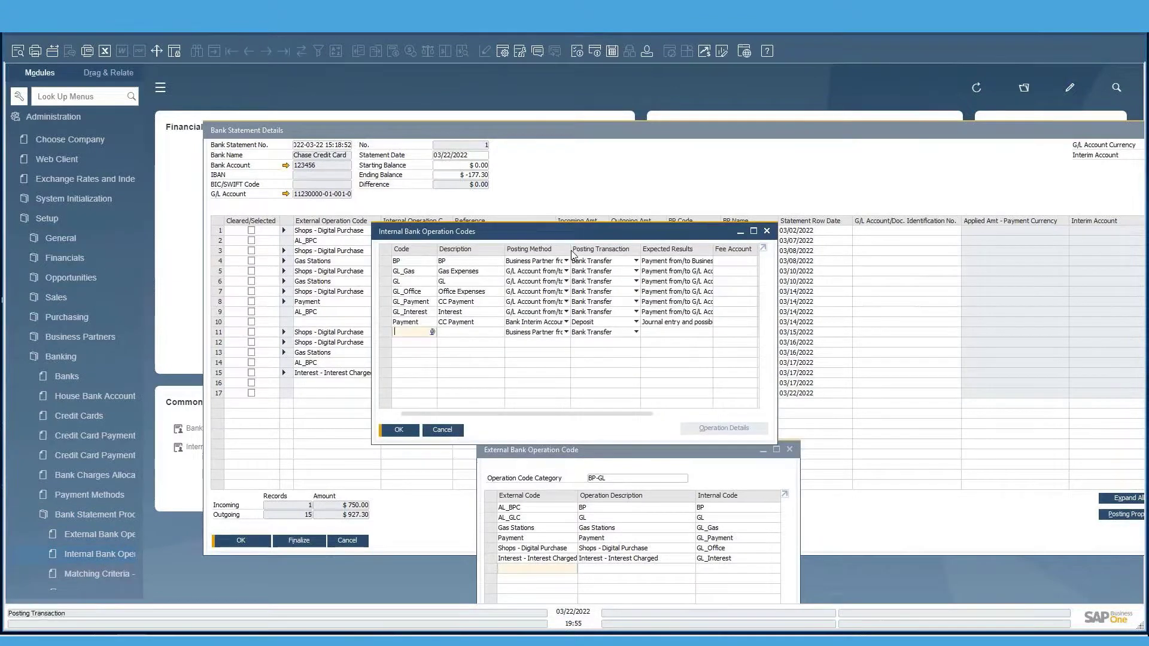
{"action": "left_click_drag", "start_coordinate": [572, 249], "coordinate": [628, 249]}
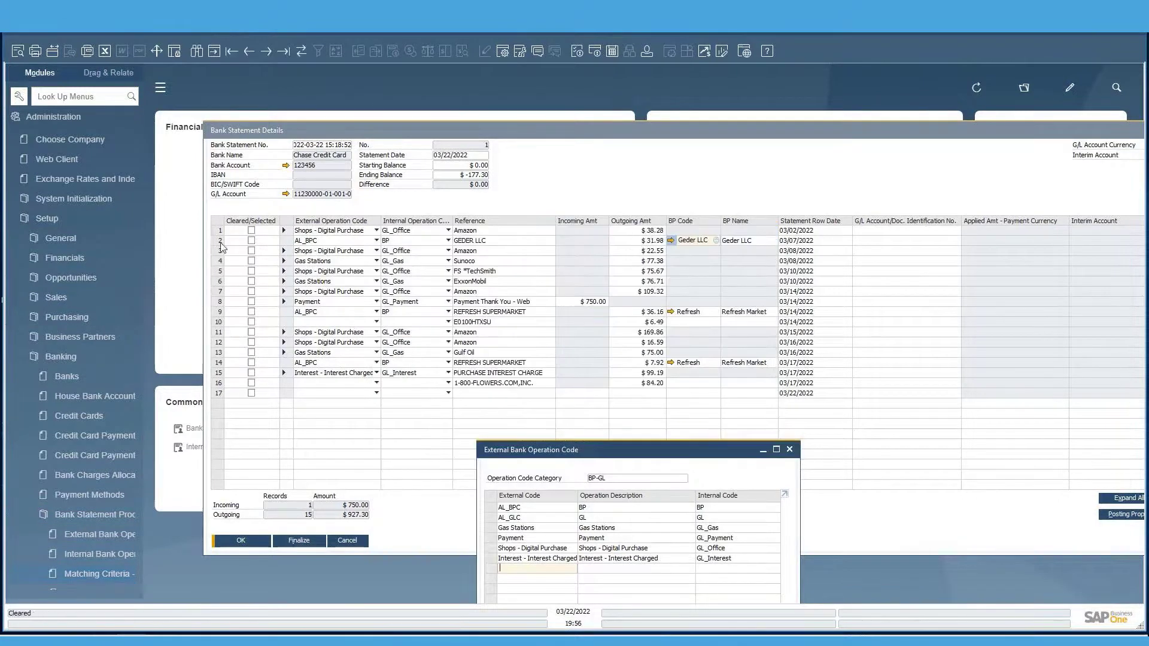
{"action": "left_click", "coordinate": [219, 241]}
- Inspect line 2's Geder LLC match and the G/L accounts on lines 1, 4, 8 and 15
{"action": "double_click", "coordinate": [219, 241]}
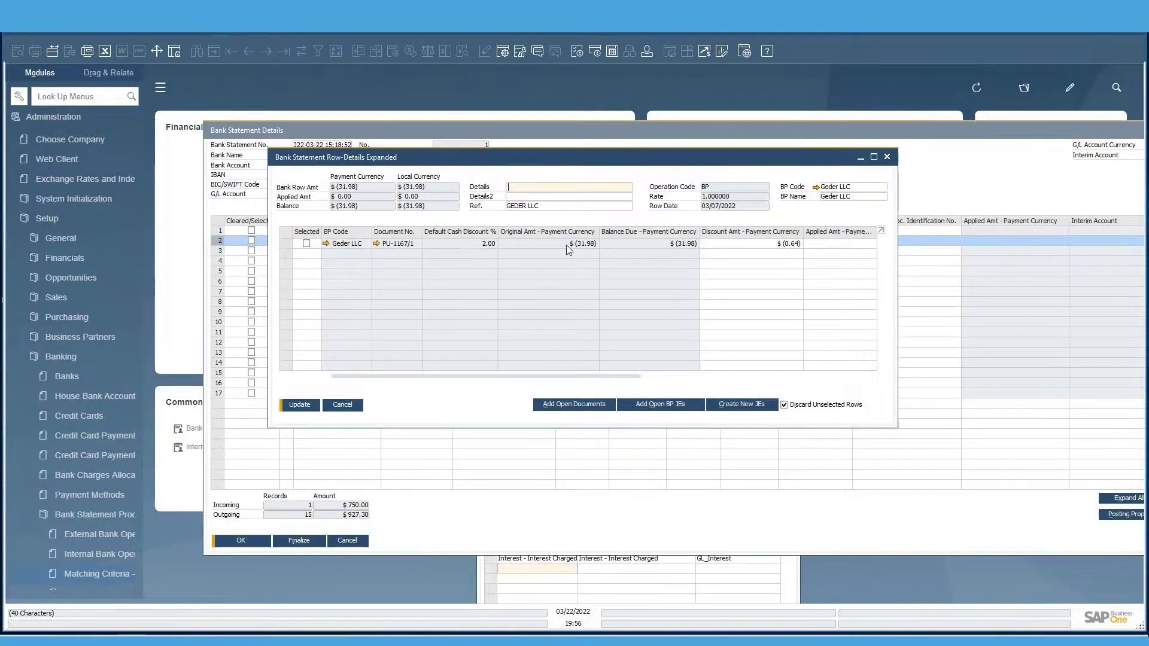
{"action": "left_click", "coordinate": [342, 405]}
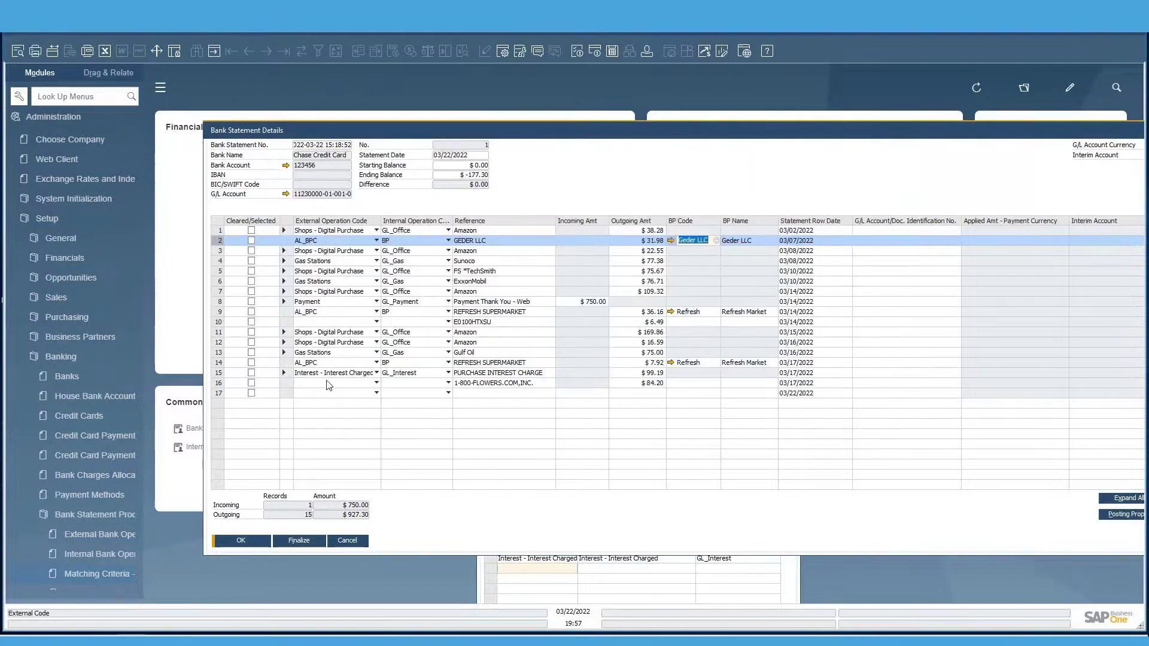
{"action": "left_click", "coordinate": [284, 231]}
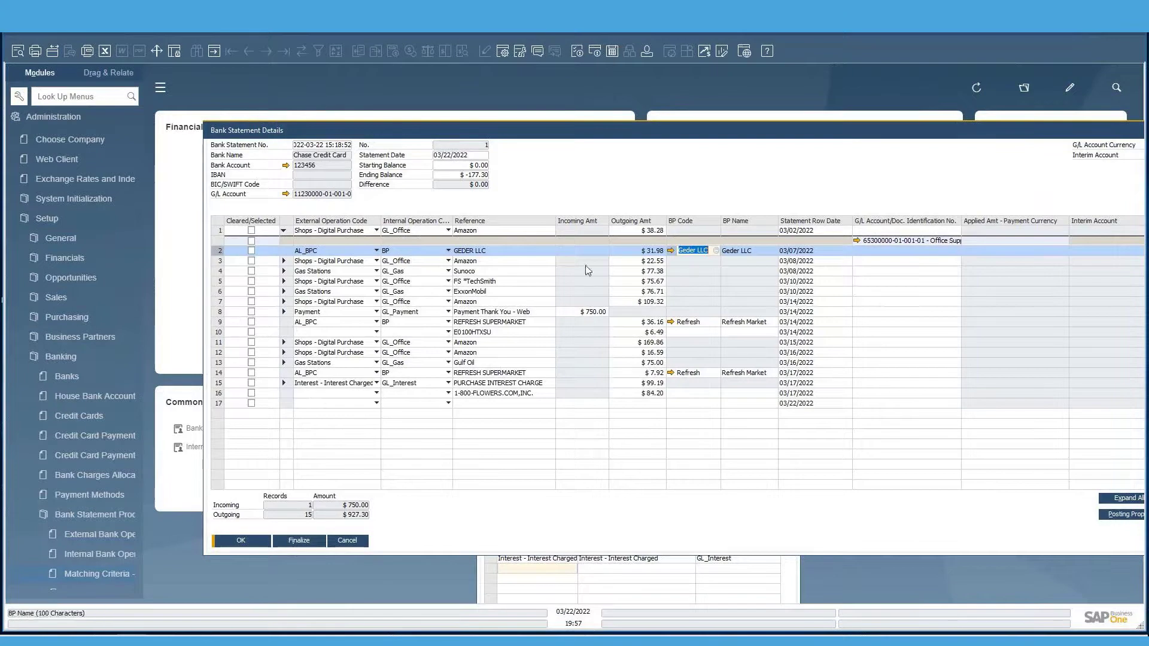
{"action": "left_click", "coordinate": [283, 271]}
{"action": "left_click_drag", "start_coordinate": [962, 222], "coordinate": [1008, 228]}
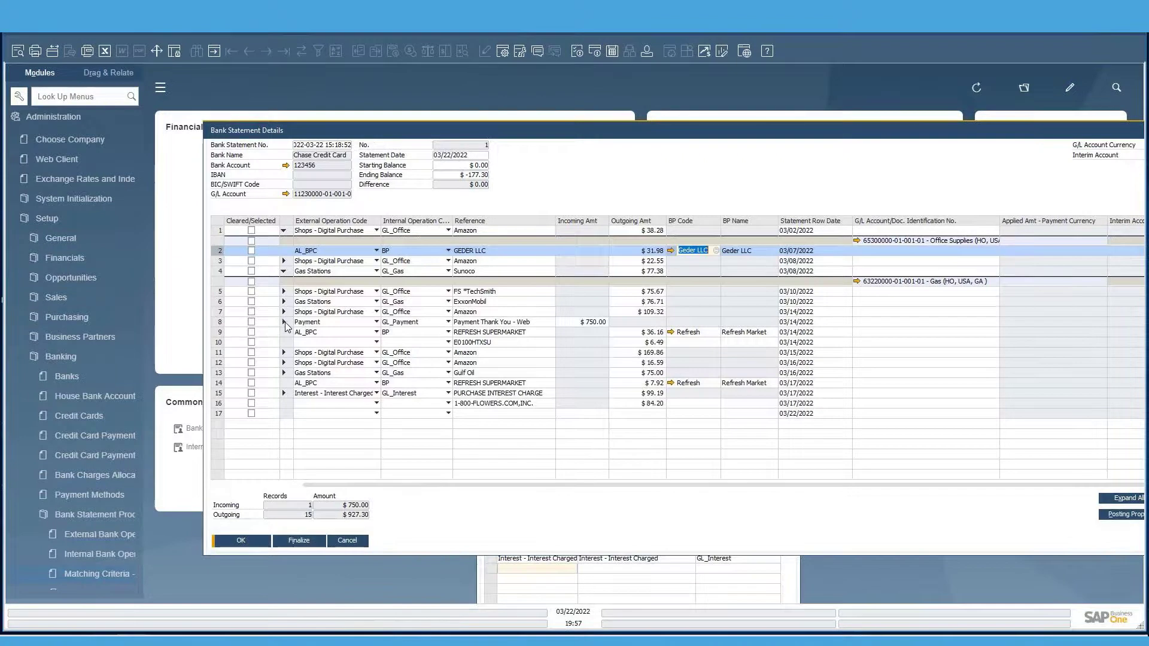
{"action": "left_click", "coordinate": [285, 323]}
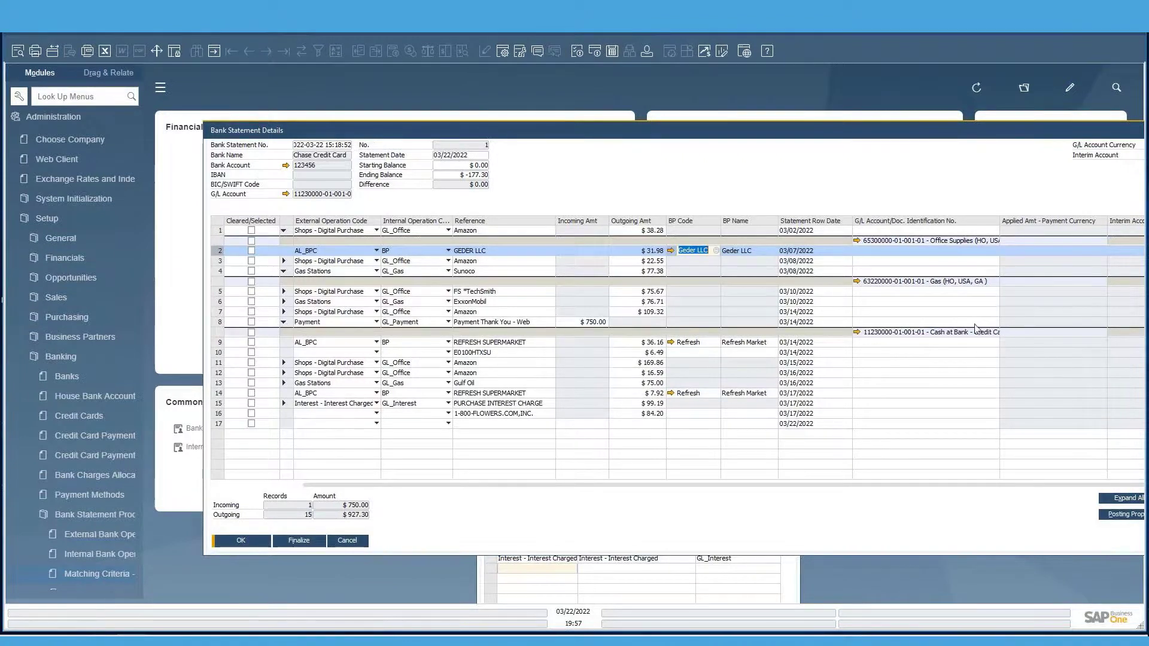
{"action": "left_click", "coordinate": [966, 342]}
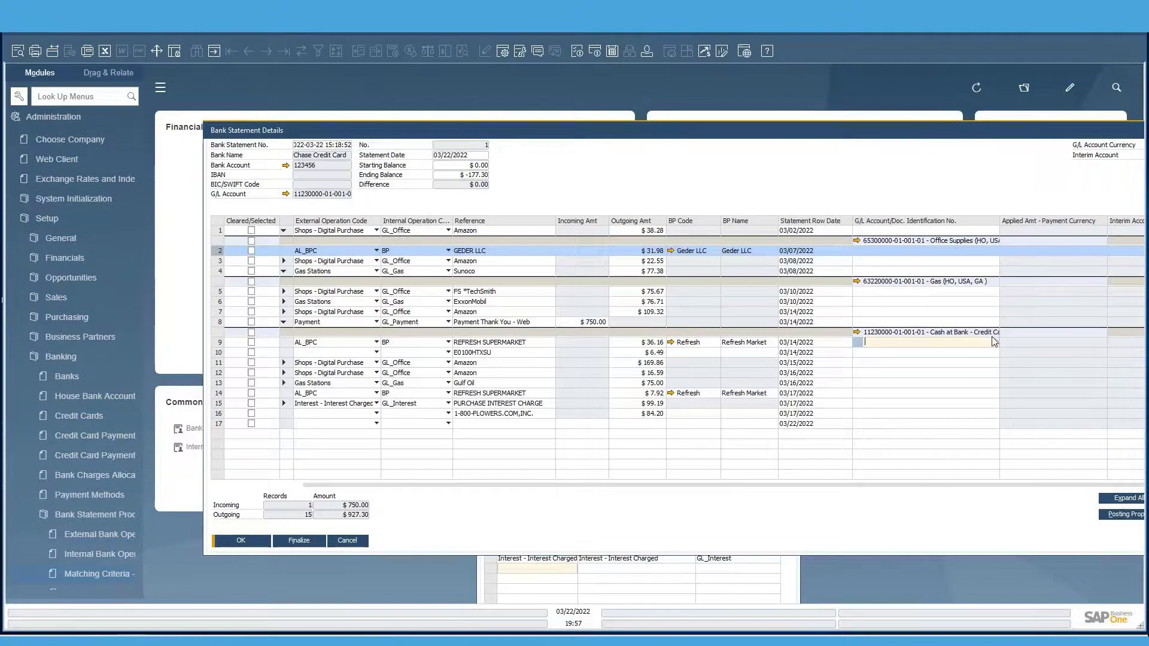
{"action": "left_click", "coordinate": [285, 404]}
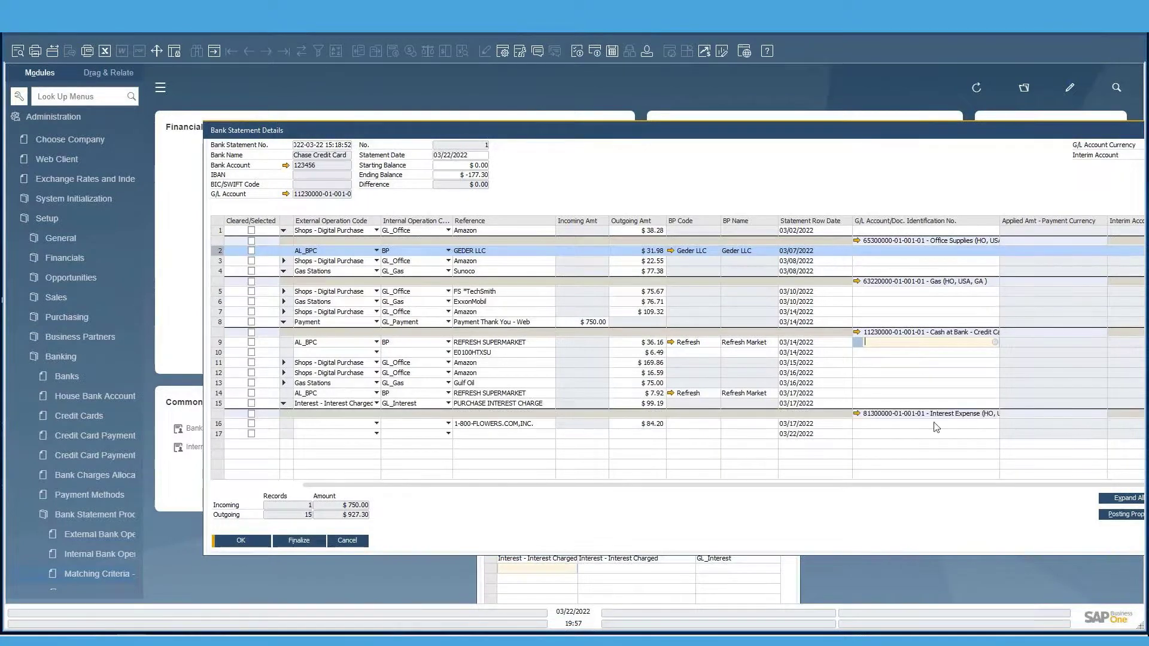
{"action": "left_click", "coordinate": [285, 404]}
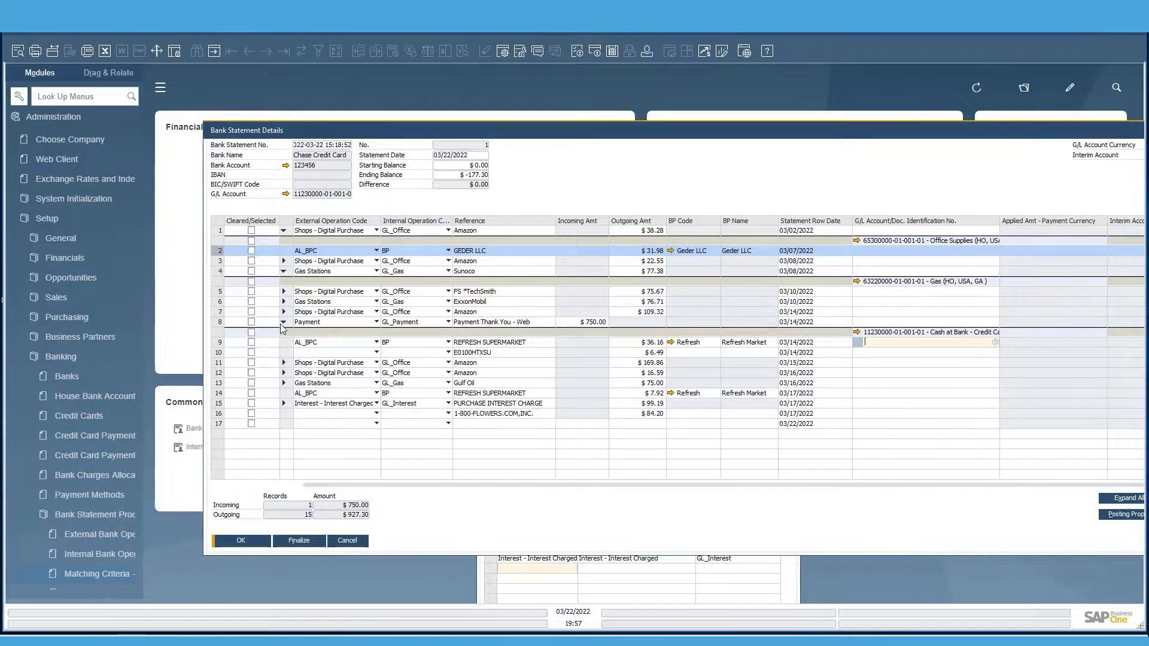
{"action": "left_click", "coordinate": [284, 323]}
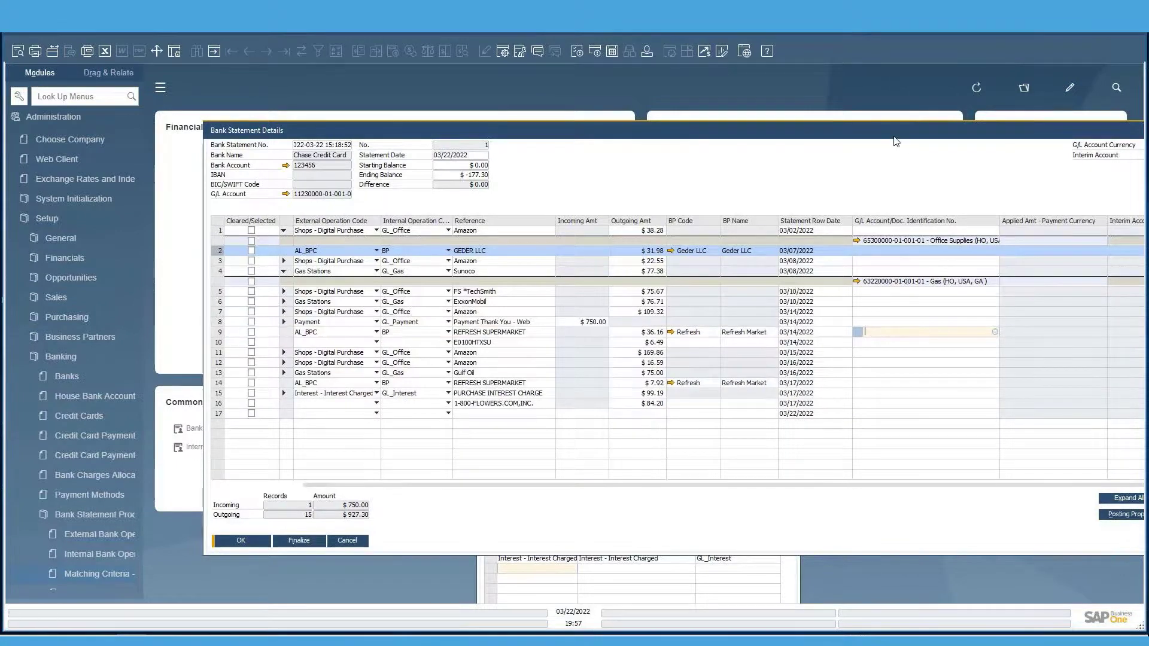
- Maximize the statement, collapse all lines, and run a posting proposal for uncleared rows
{"action": "double_click", "coordinate": [851, 129]}
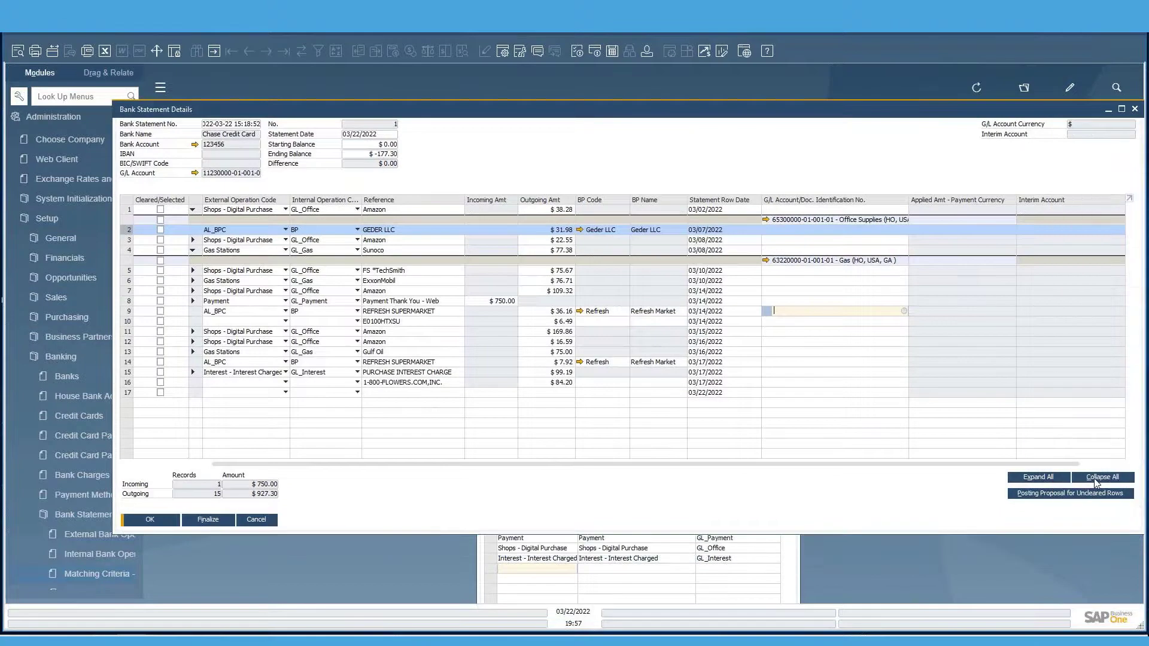
{"action": "left_click", "coordinate": [1097, 479]}
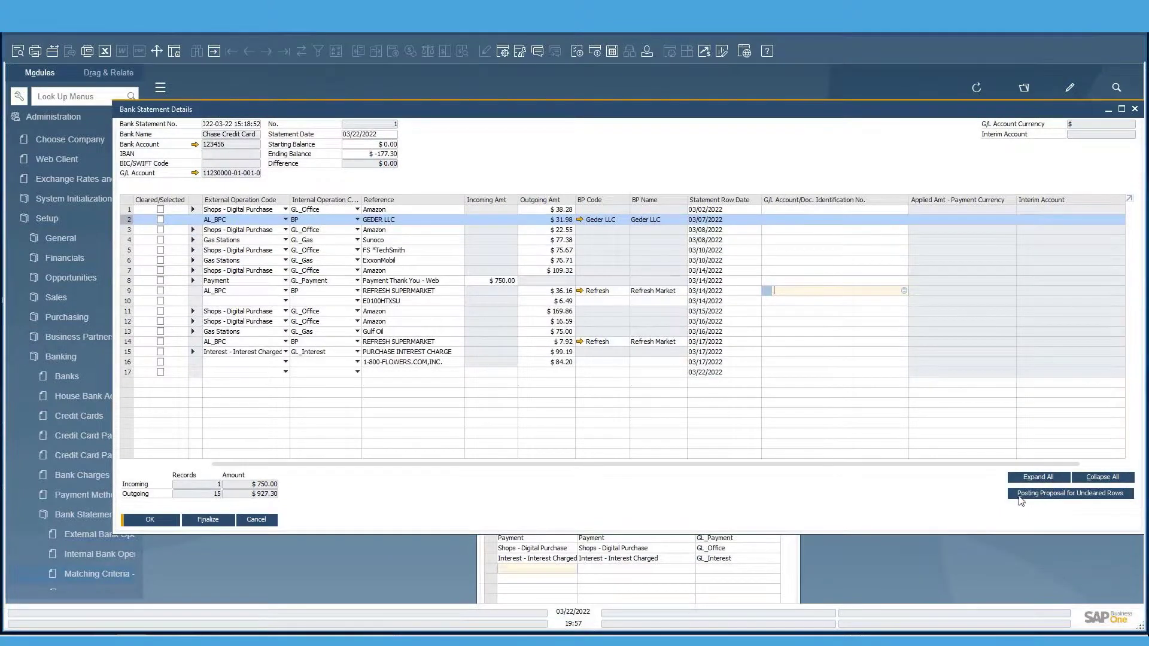
{"action": "left_click", "coordinate": [1072, 498]}
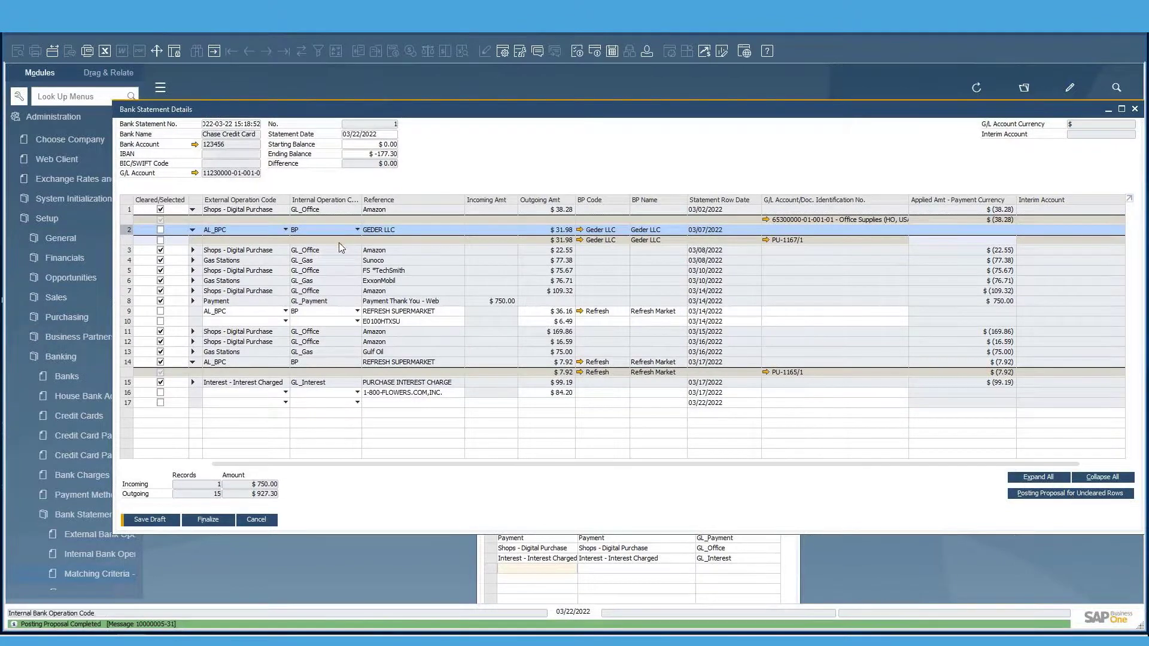
- Untick line 2's PU-1167/1 invoice match and code the uncleared $6.49 line 10 as GL
{"action": "left_click", "coordinate": [161, 241]}
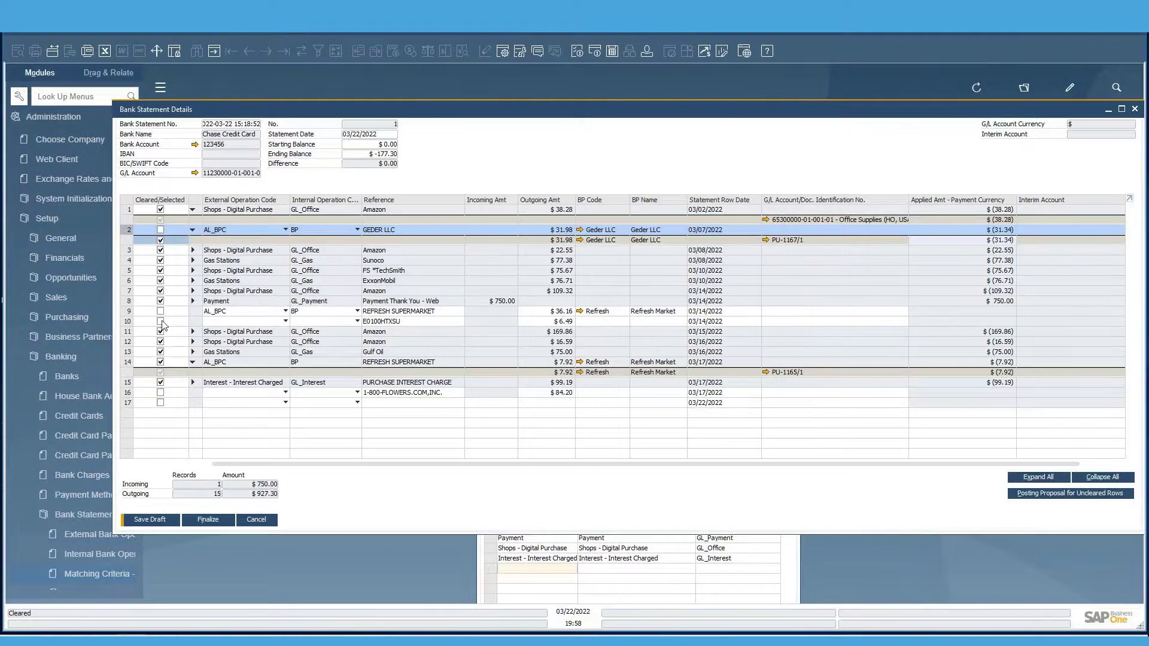
{"action": "left_click", "coordinate": [162, 323]}
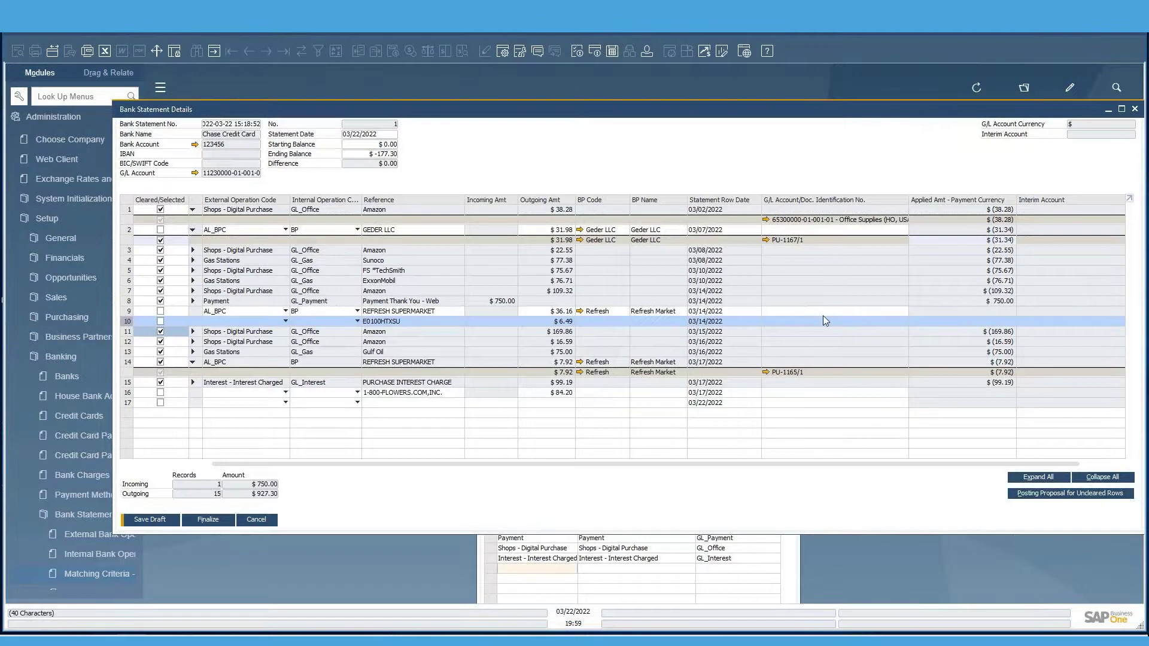
{"action": "left_click", "coordinate": [313, 321]}
{"action": "left_click", "coordinate": [307, 330]}
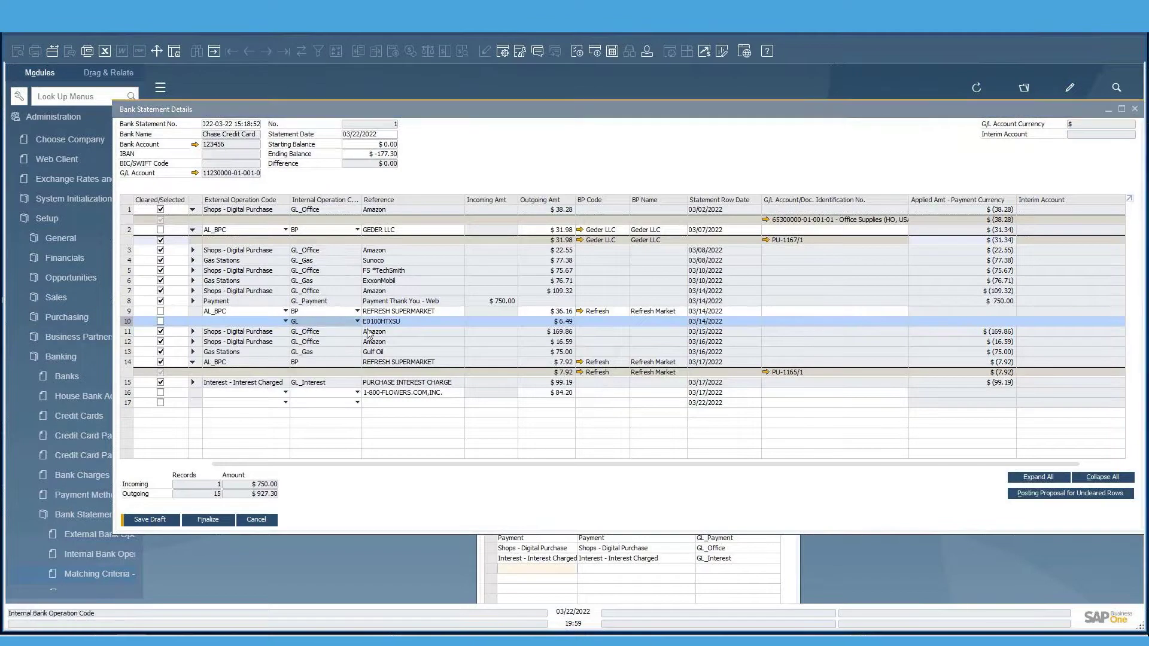
{"action": "double_click", "coordinate": [128, 321]}
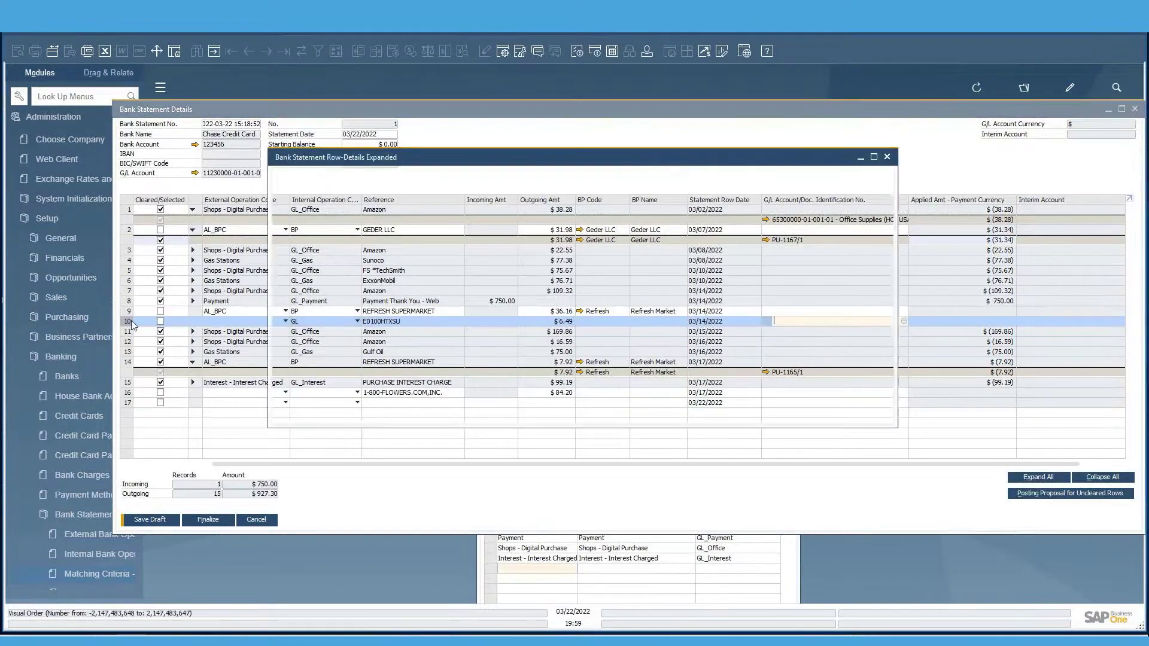
{"action": "double_click", "coordinate": [387, 244]}
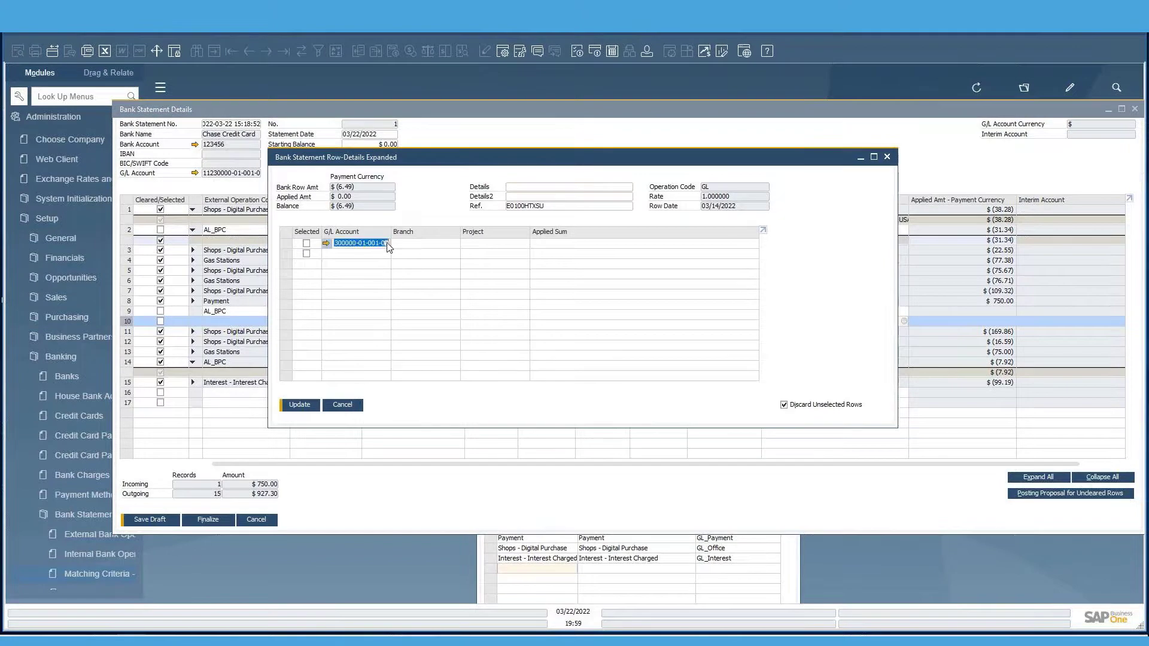
{"action": "left_click", "coordinate": [387, 243]}
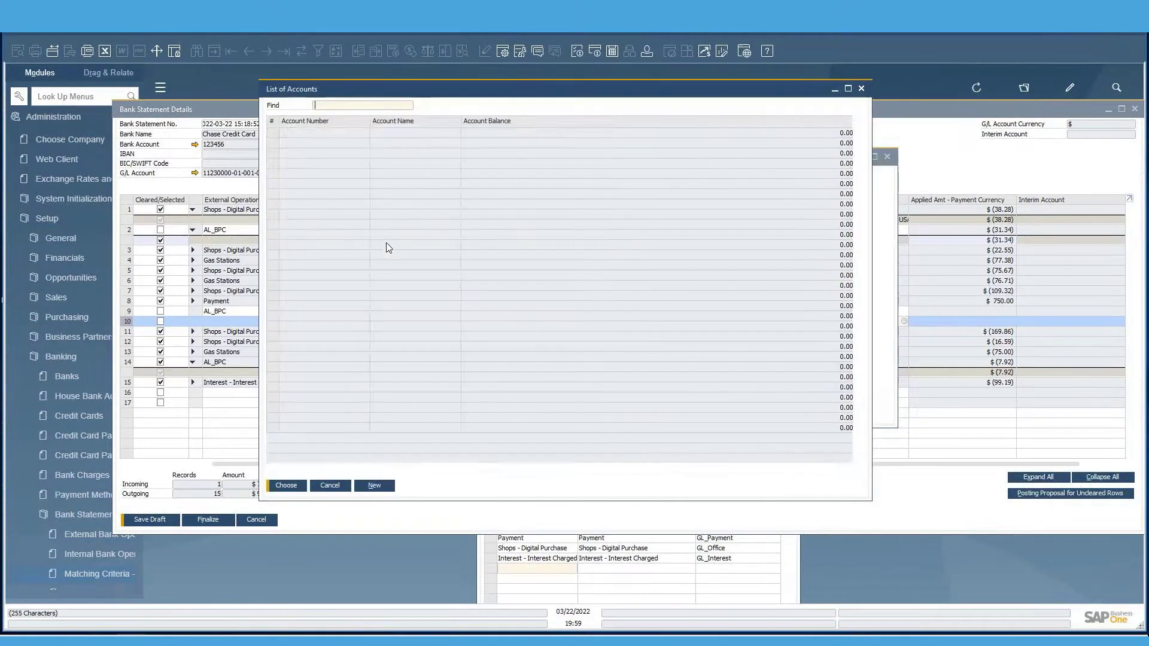
{"action": "double_click", "coordinate": [393, 123]}
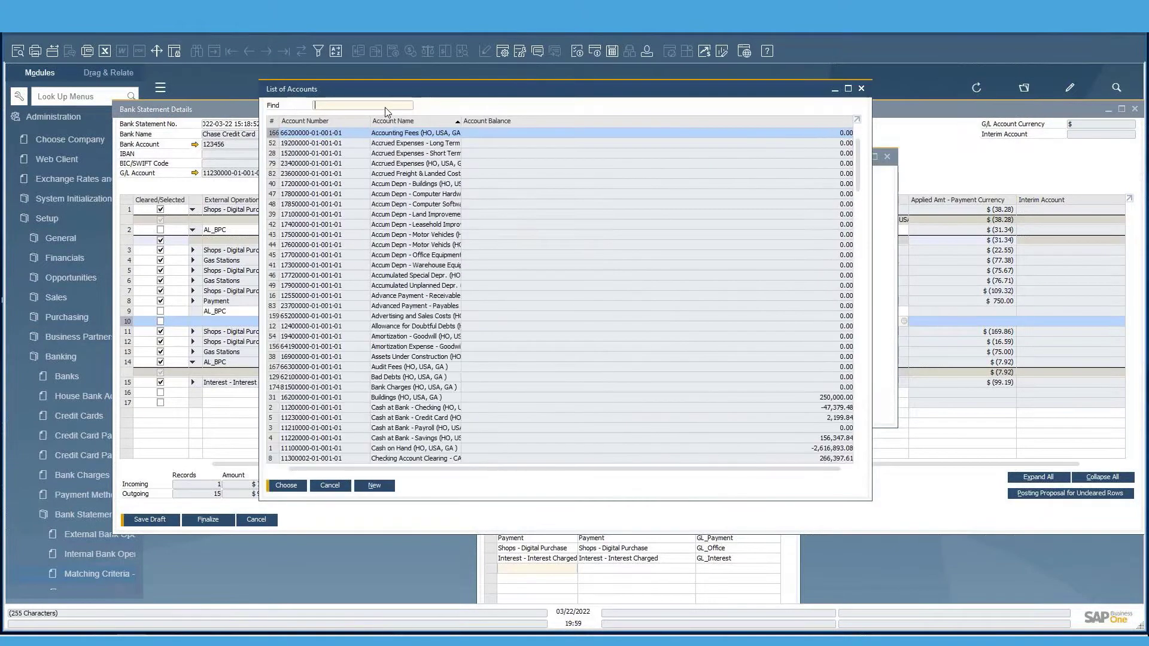
{"action": "type", "text": "computer"}
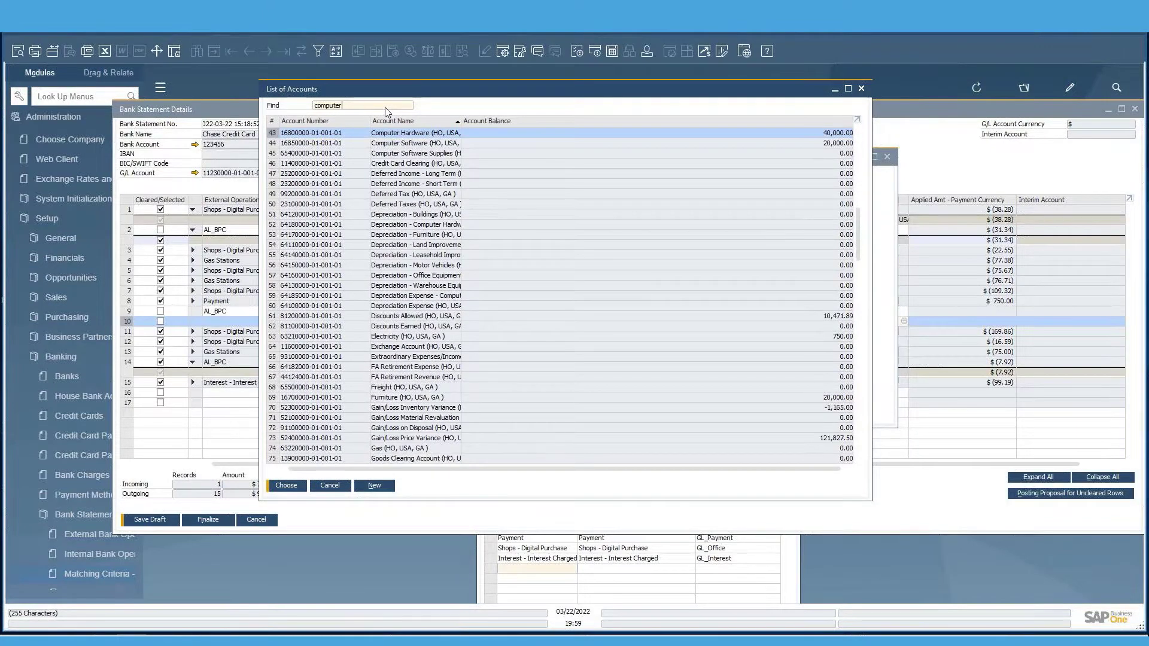
{"action": "left_click", "coordinate": [379, 143]}
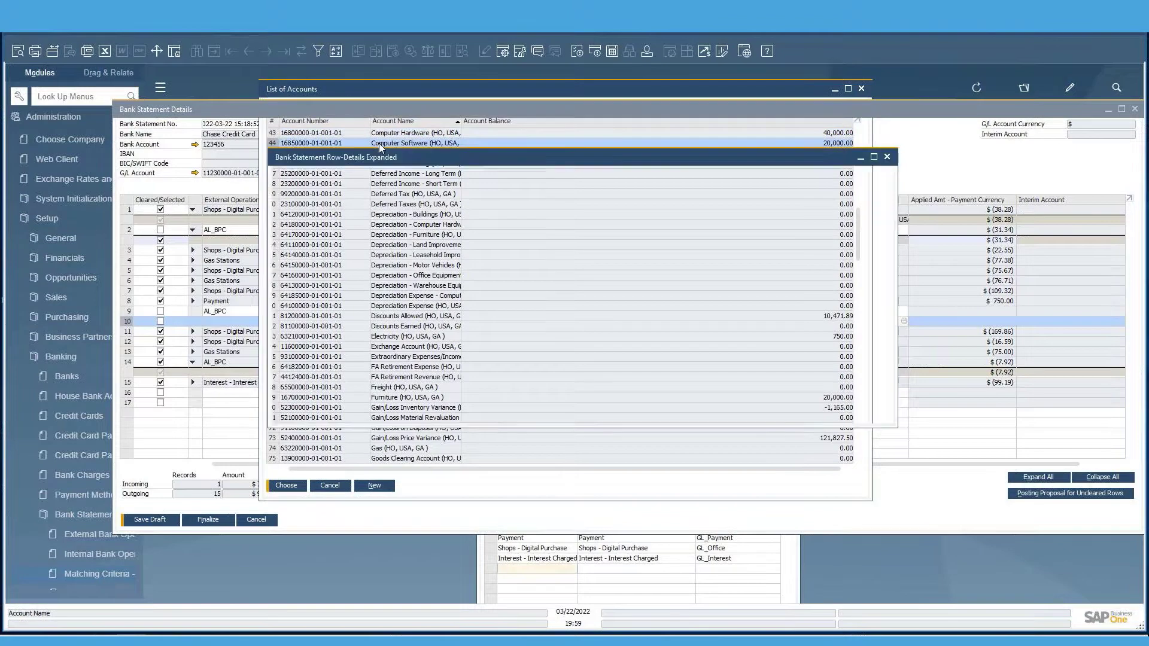
{"action": "left_click", "coordinate": [299, 405]}
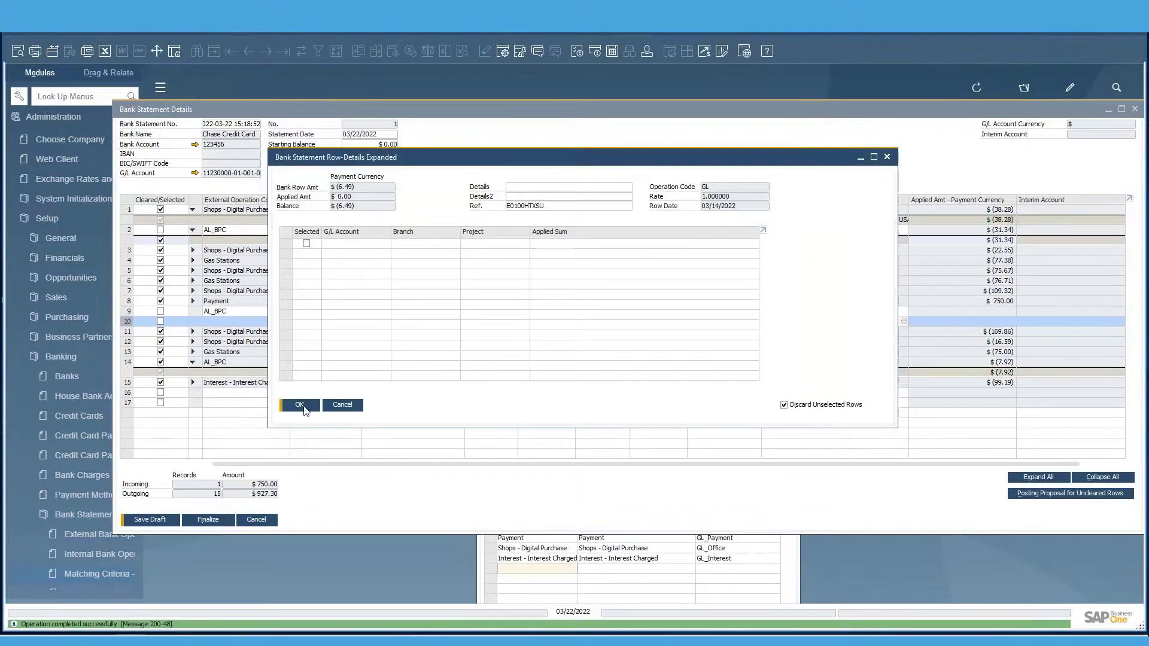
{"action": "left_click", "coordinate": [303, 407]}
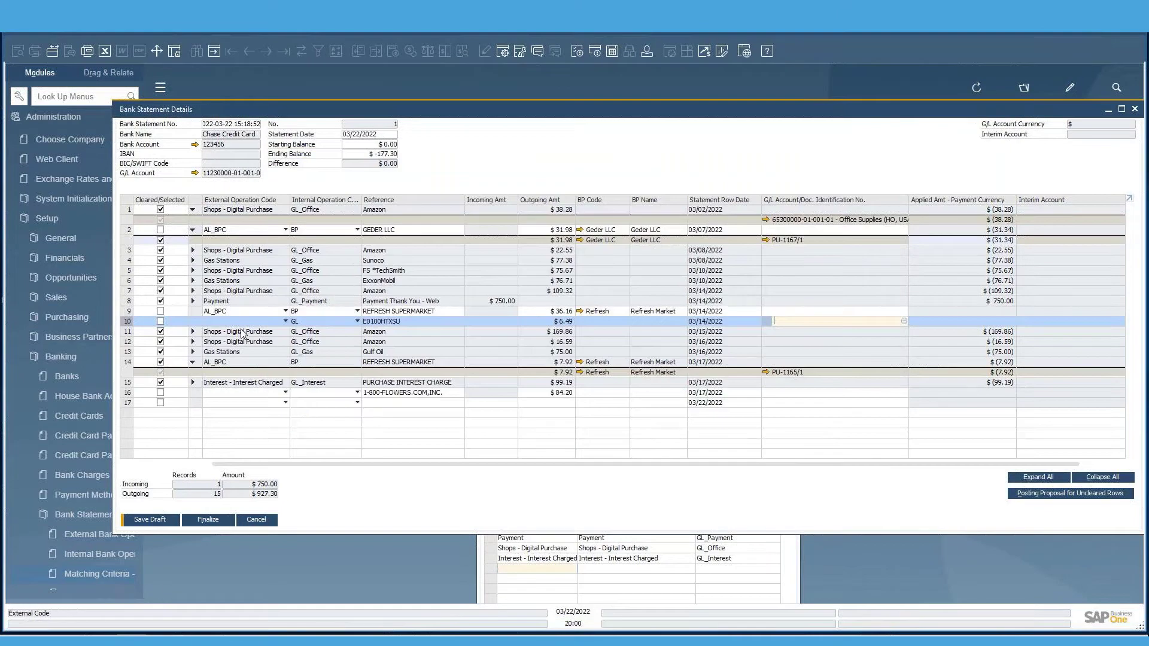
- Code line 16's $84.20 charge as Shops - Digital Purchase and regenerate the posting proposal
{"action": "left_click", "coordinate": [1031, 494]}
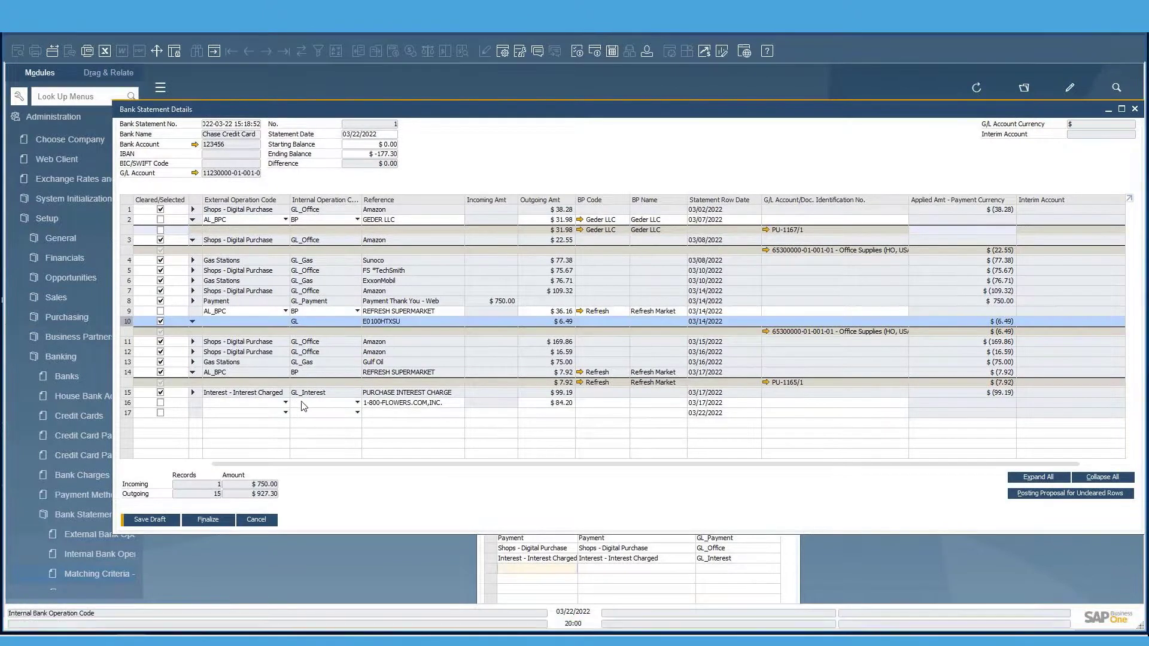
{"action": "left_click", "coordinate": [285, 404]}
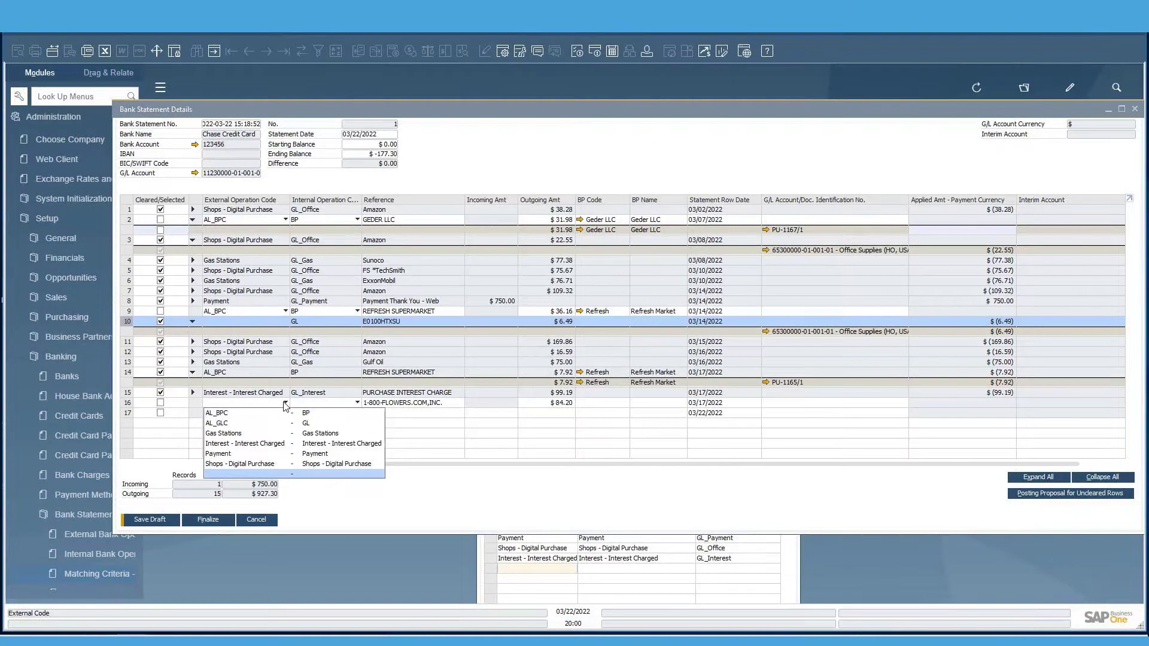
{"action": "left_click", "coordinate": [270, 465]}
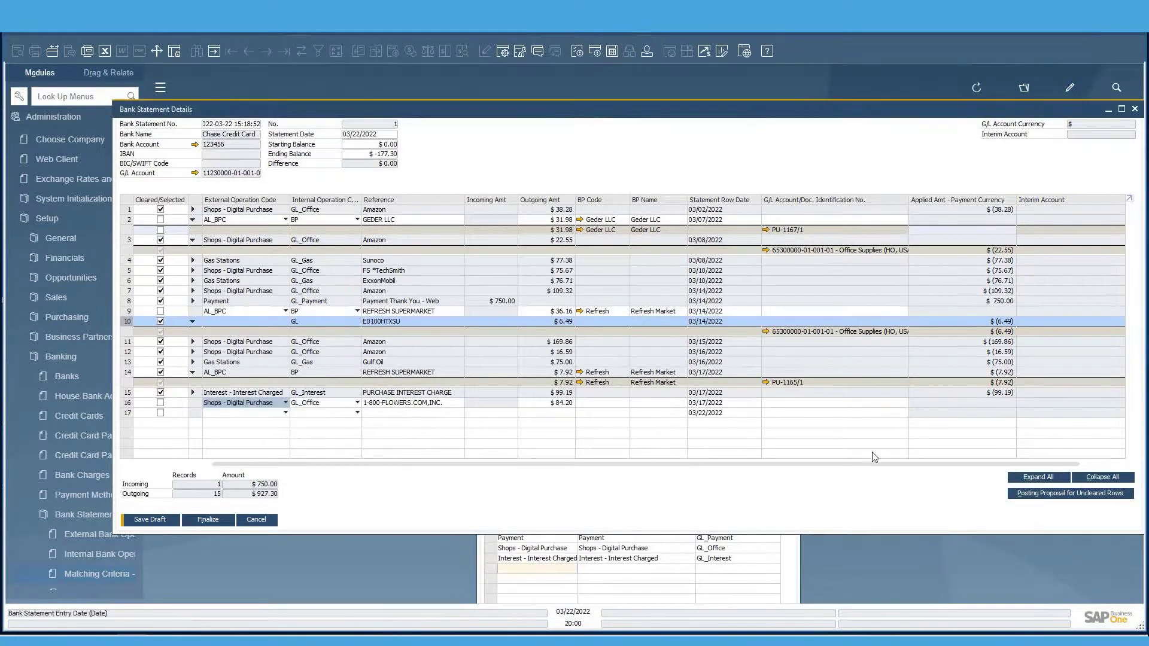
{"action": "left_click", "coordinate": [1047, 493]}
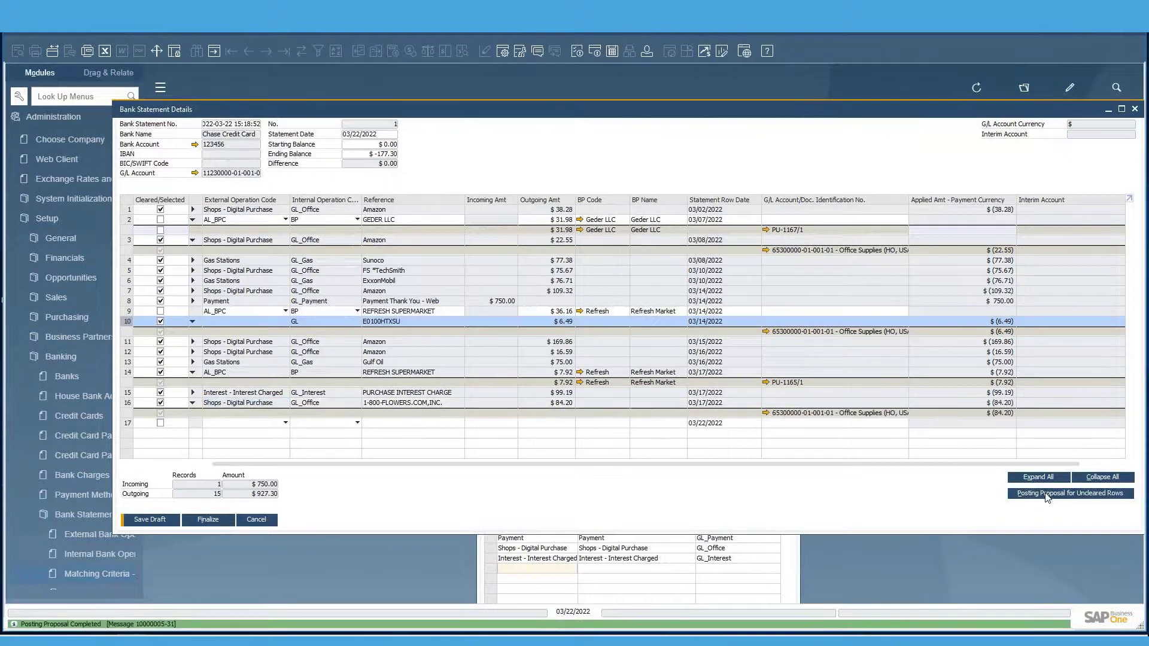
- Mark the Refresh Market and Geder LLC rows cleared, accepting payments on account for both
{"action": "left_click", "coordinate": [161, 312]}
{"action": "left_click", "coordinate": [161, 311]}
{"action": "left_click", "coordinate": [448, 341]}
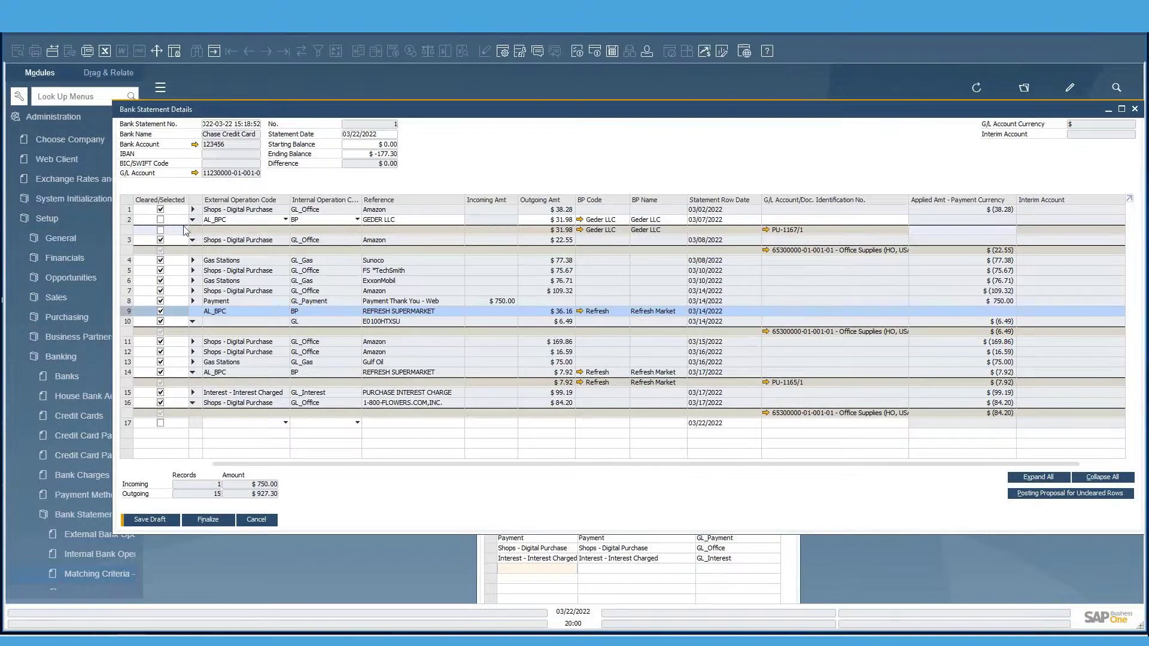
{"action": "left_click", "coordinate": [161, 219]}
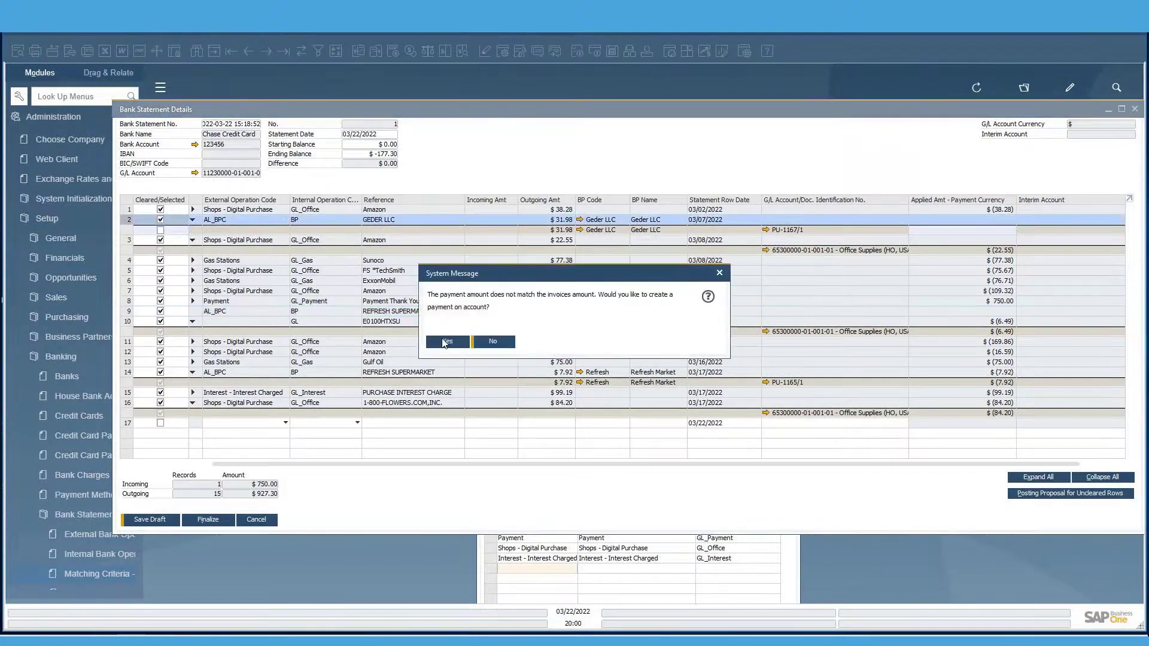
{"action": "left_click", "coordinate": [444, 343]}
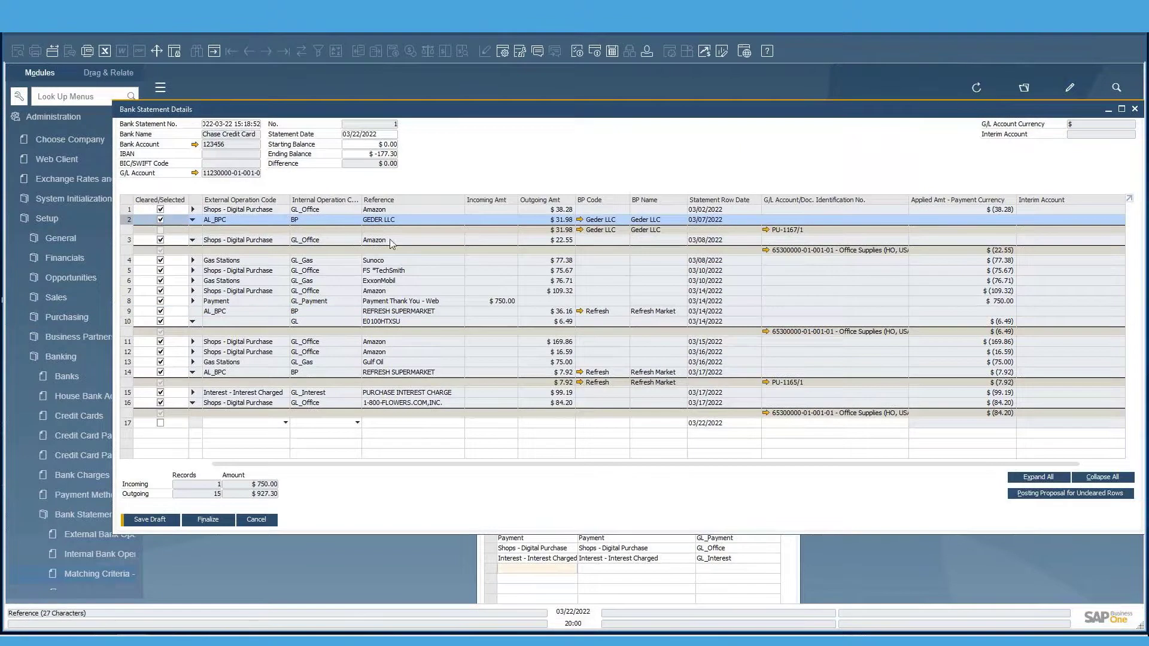
- Rerun the posting proposal for remaining uncleared rows, then finalize the statement
{"action": "left_click", "coordinate": [1063, 498]}
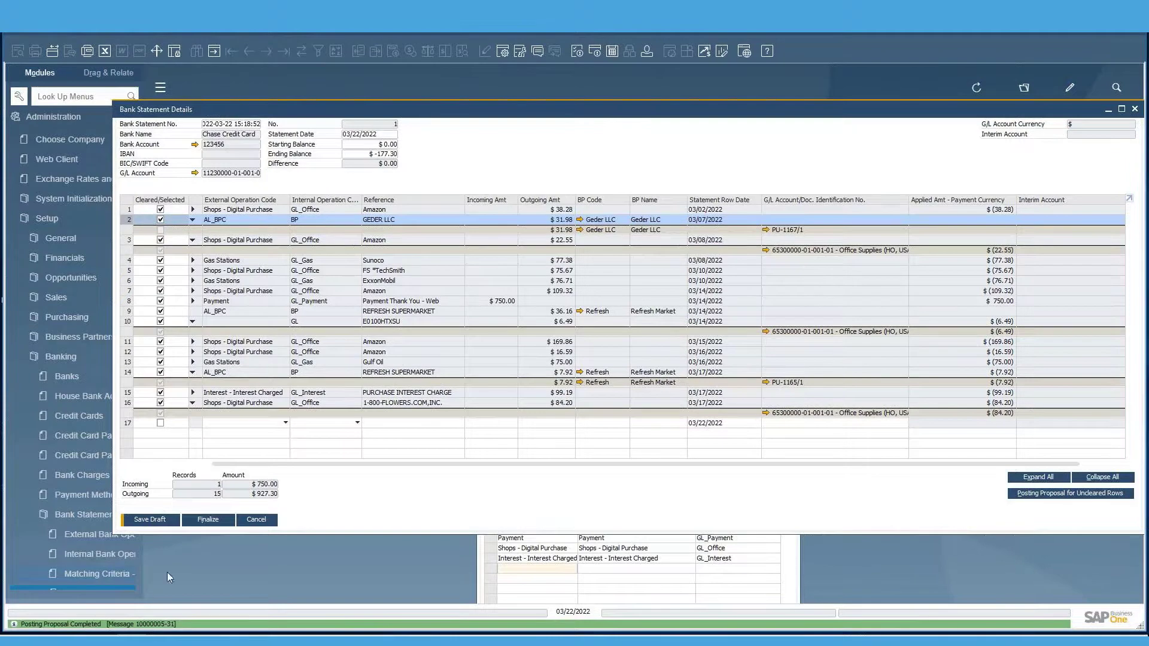
{"action": "left_click", "coordinate": [211, 524]}
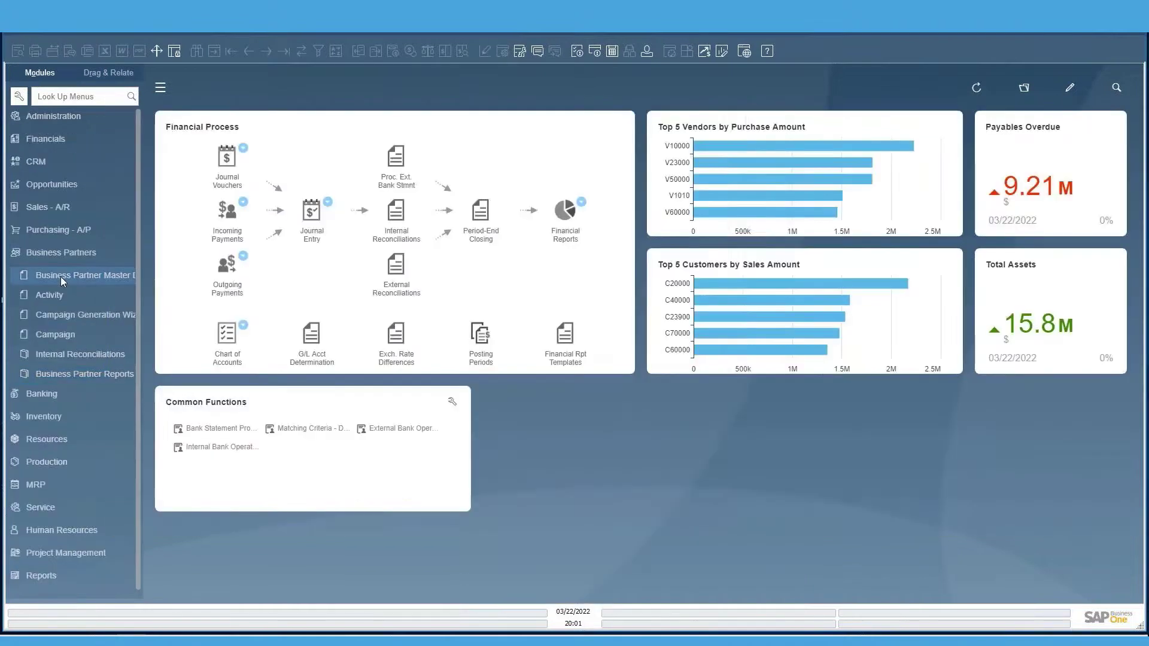
- Close the finalized statement and show Geder LLC's account balance in Business Partner Master Data
{"action": "left_click", "coordinate": [60, 276]}
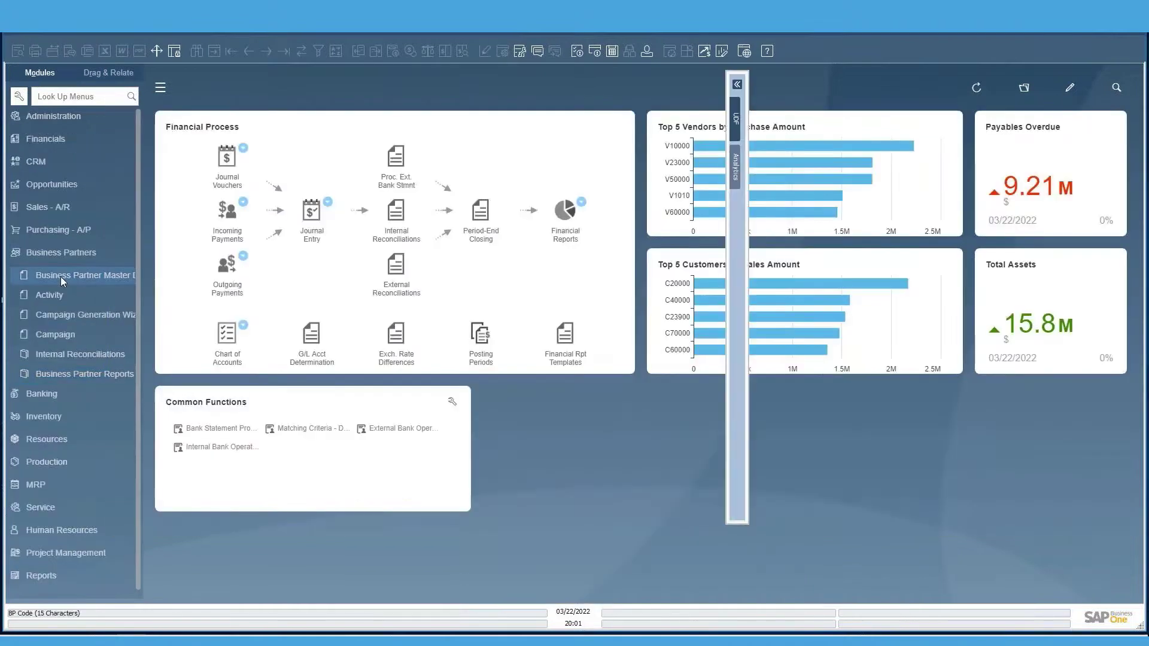
{"action": "type", "text": "geder"}
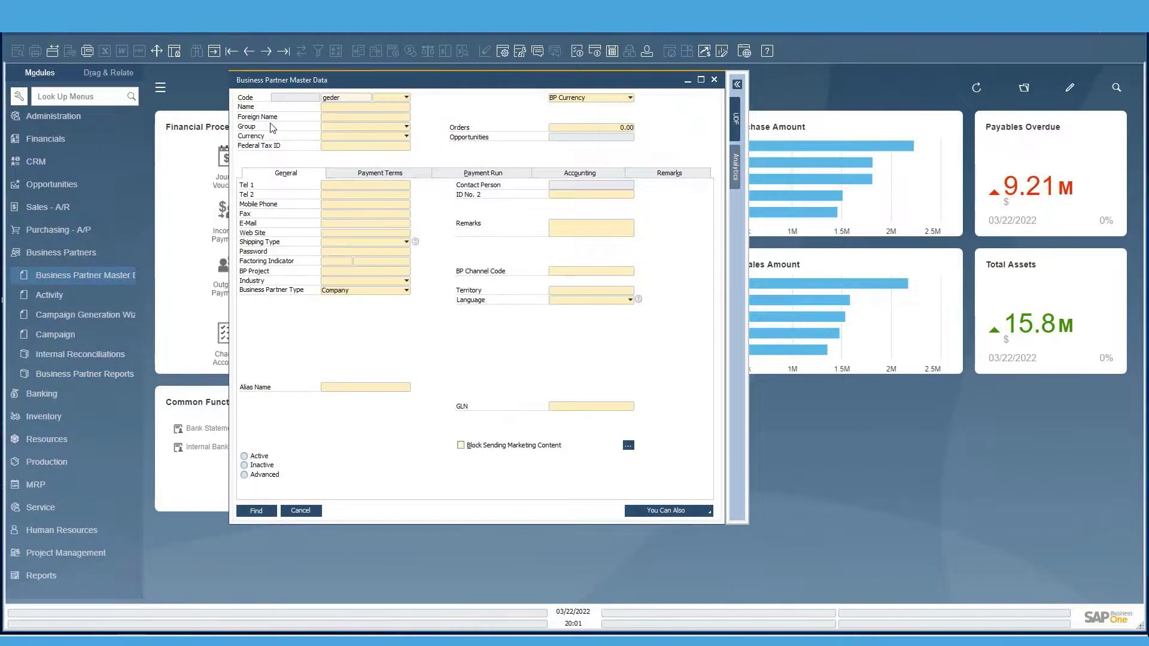
{"action": "key", "text": "Return"}
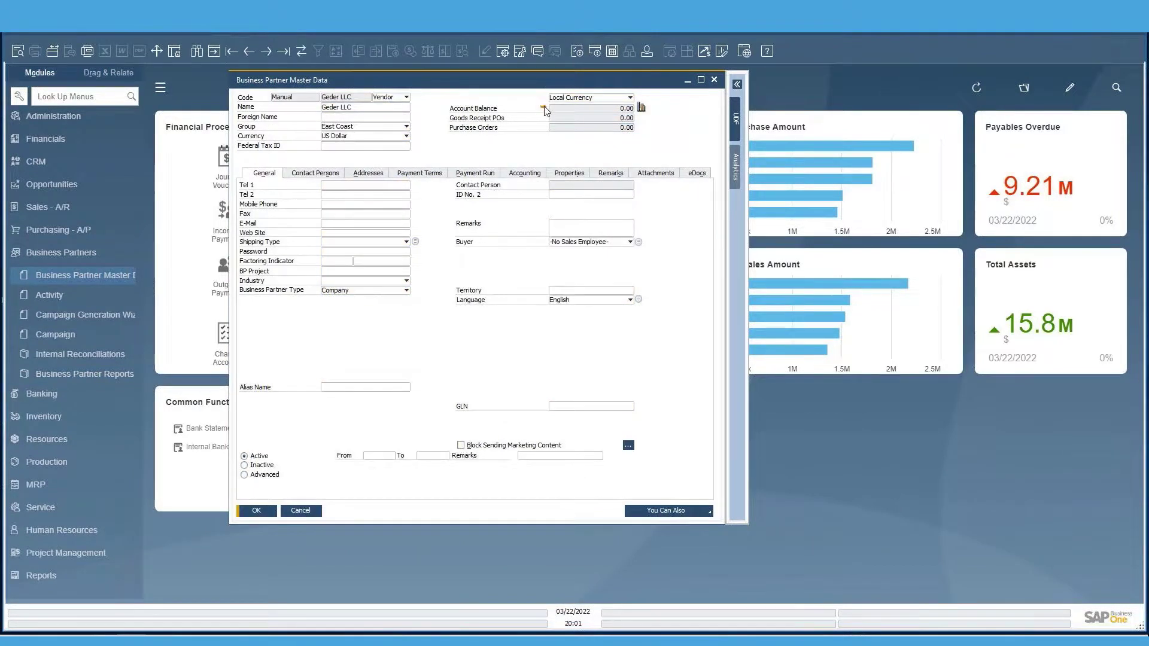
{"action": "left_click", "coordinate": [544, 108]}
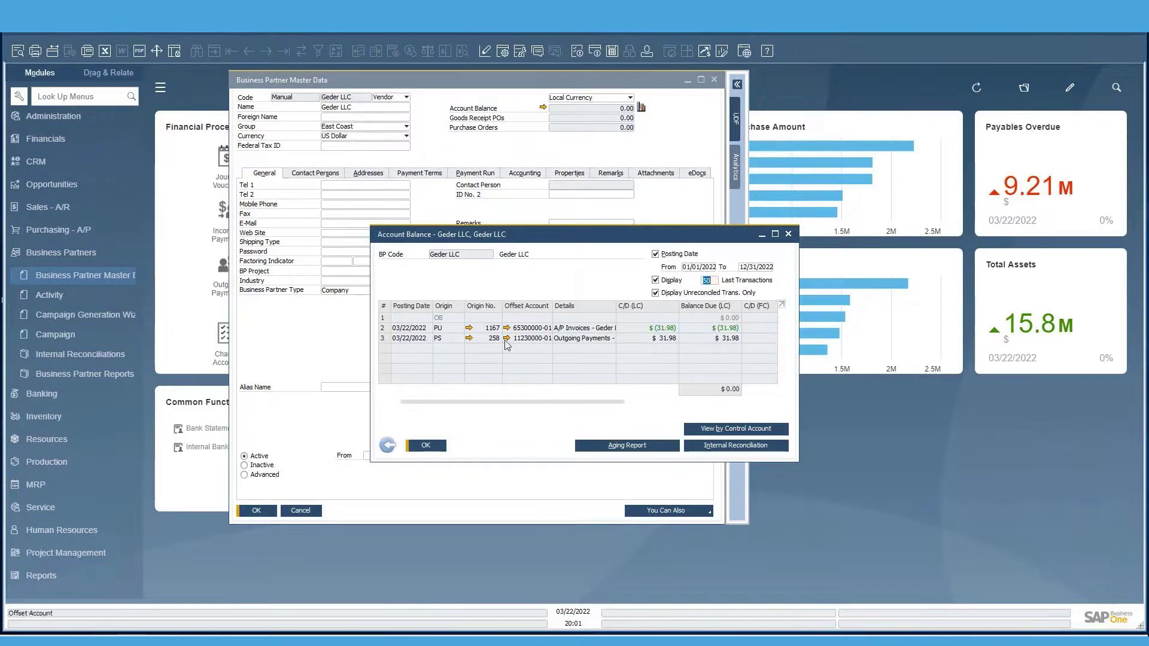
- Review outgoing payment 258 for $31.98 and its journal entry, then close back out
{"action": "left_click", "coordinate": [470, 341]}
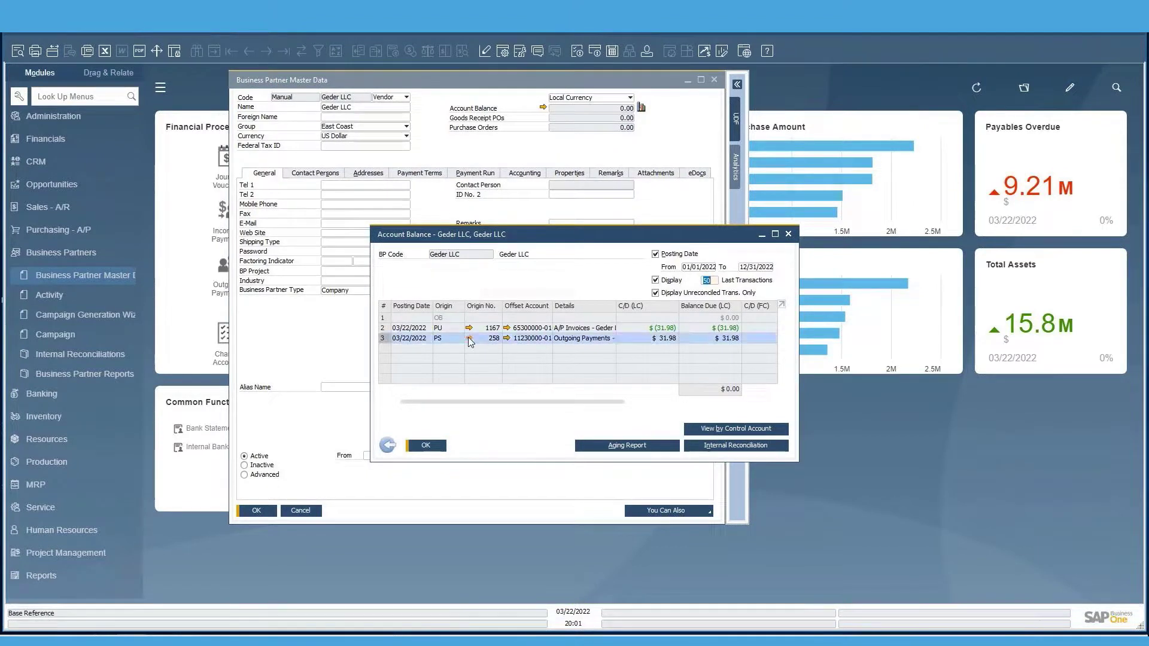
{"action": "left_click", "coordinate": [469, 339]}
{"action": "left_click", "coordinate": [512, 228]}
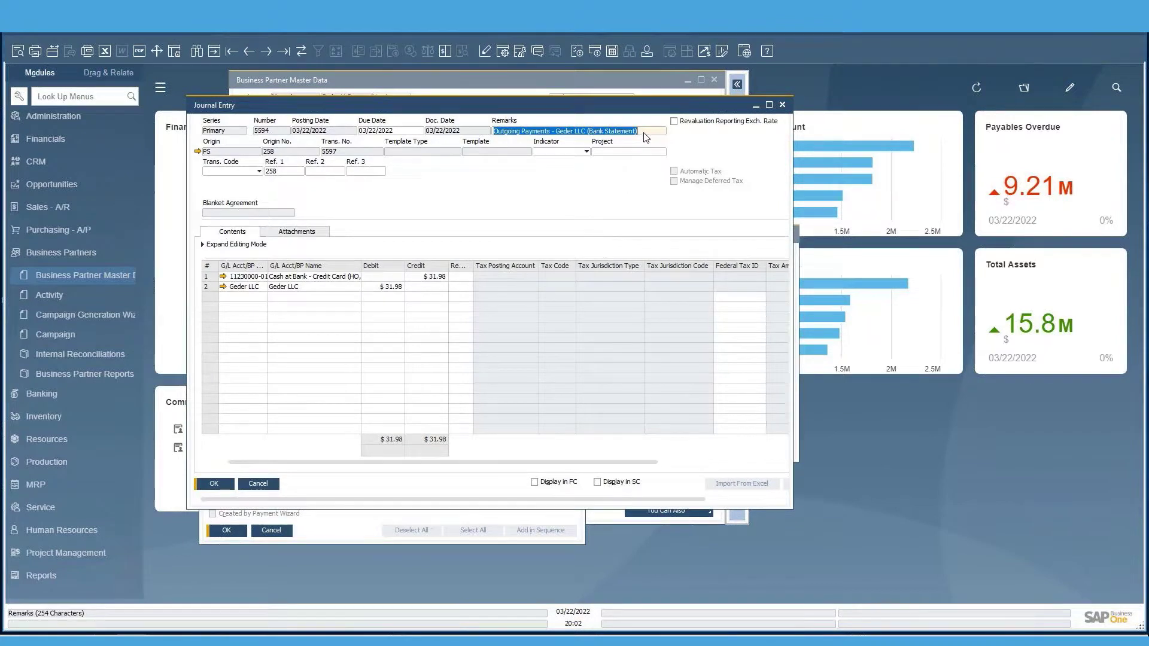
{"action": "left_click", "coordinate": [256, 485]}
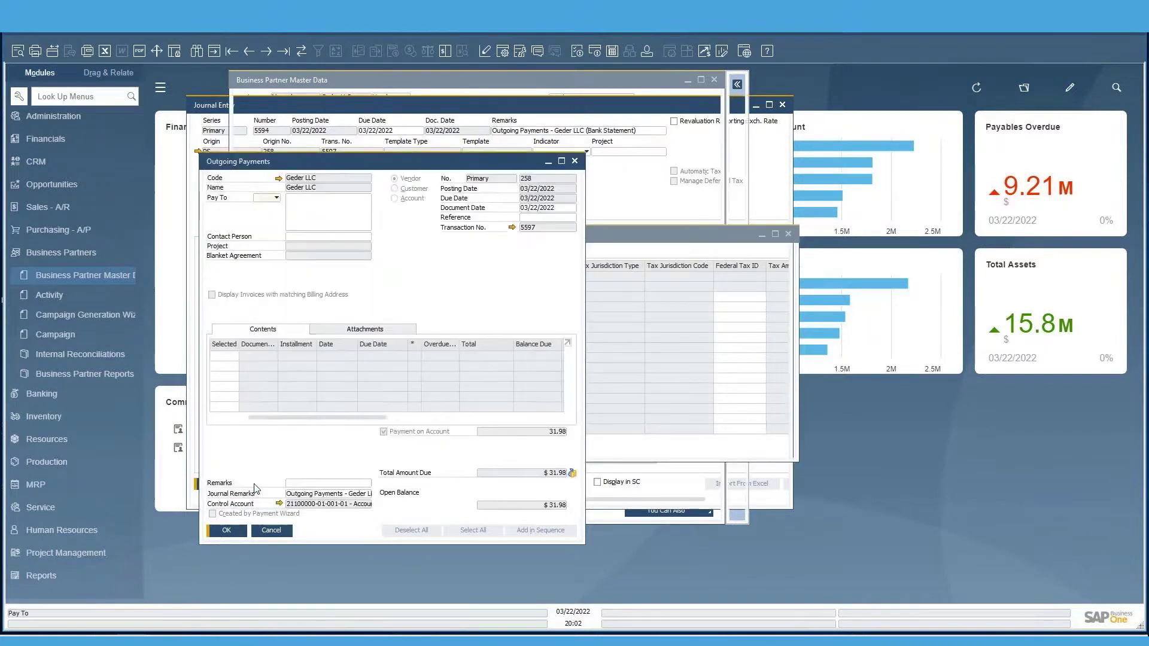
{"action": "left_click", "coordinate": [271, 530]}
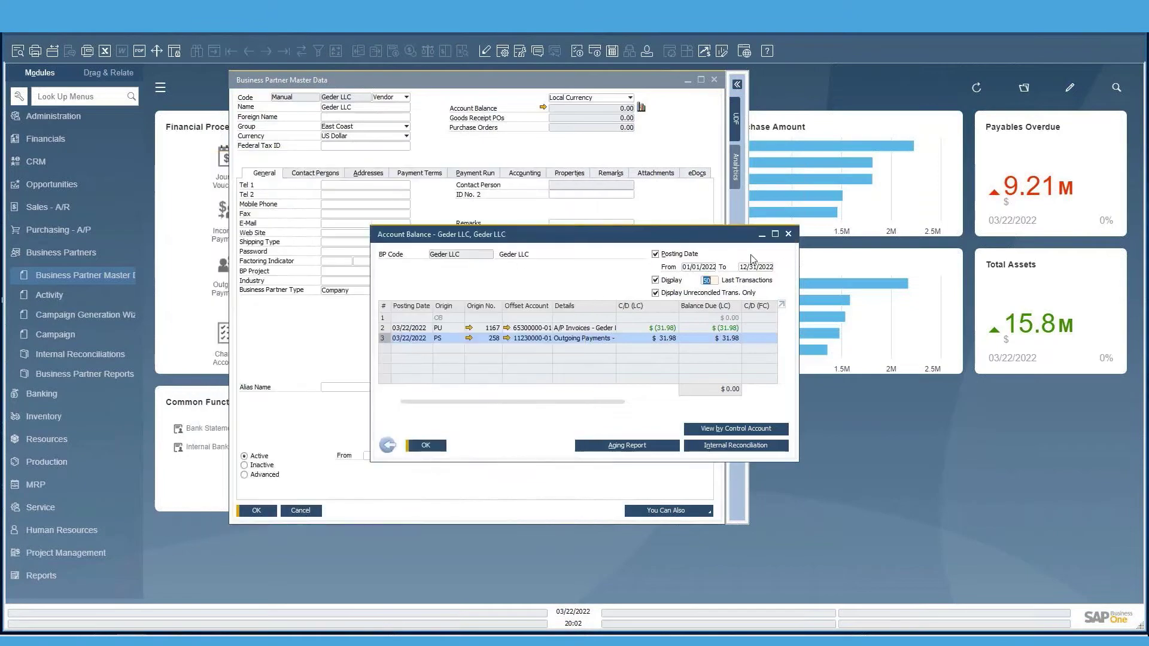
{"action": "left_click", "coordinate": [789, 234]}
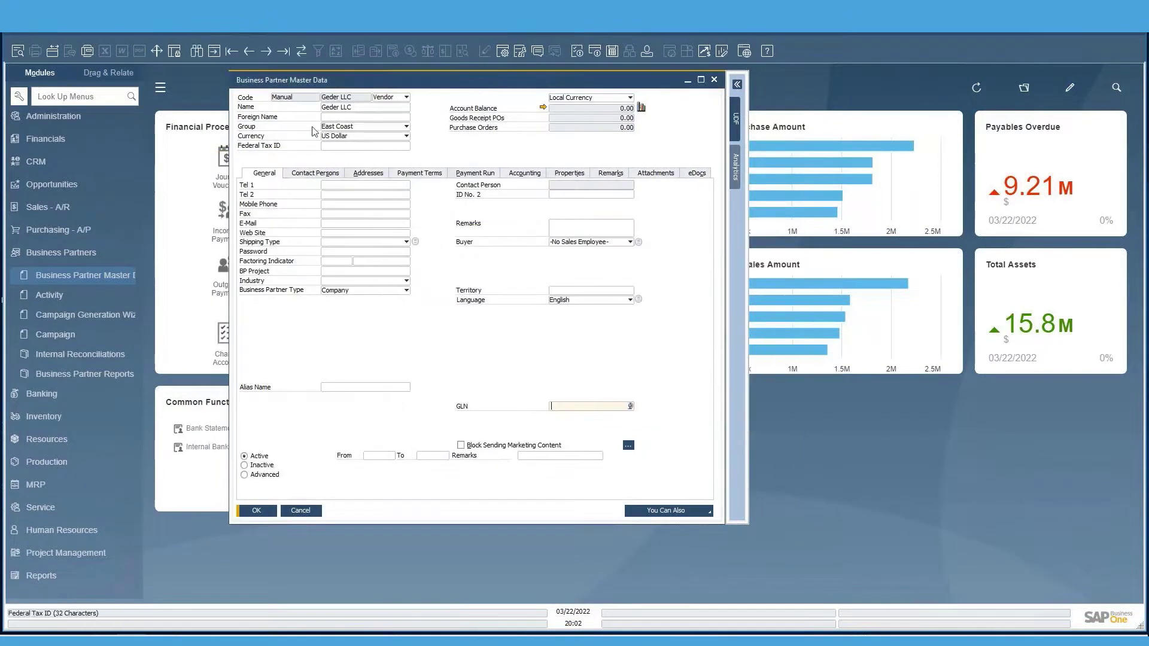
- In the Chart of Accounts, review the three statement payments posted to 63220000 Gas
{"action": "left_click", "coordinate": [70, 249]}
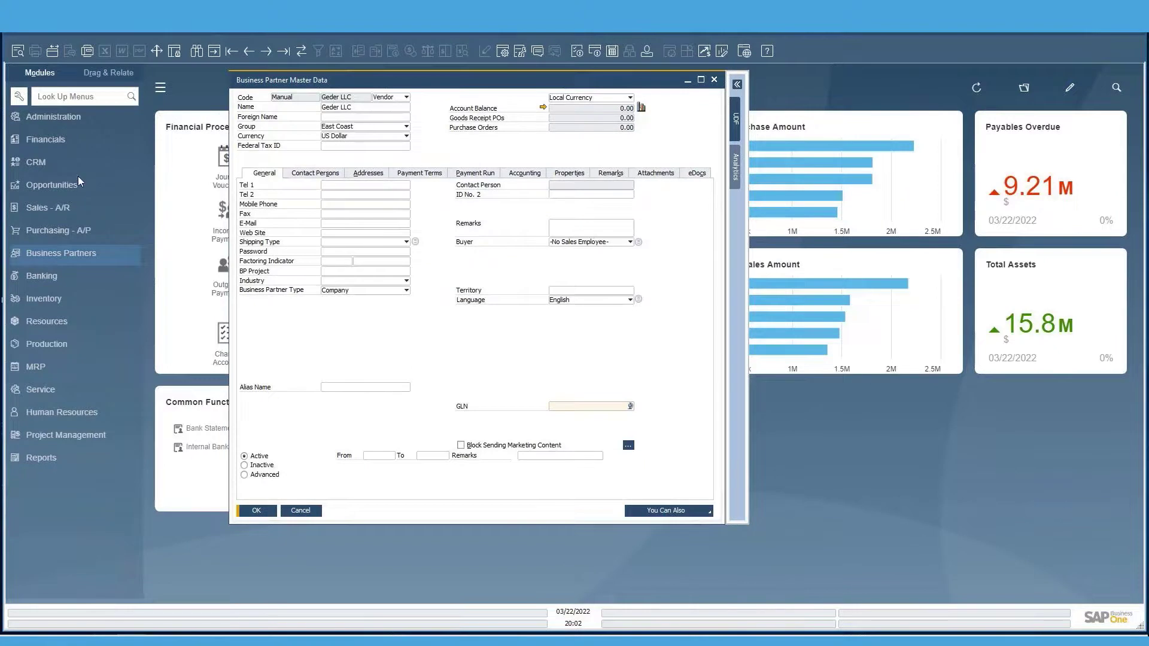
{"action": "left_click", "coordinate": [42, 142]}
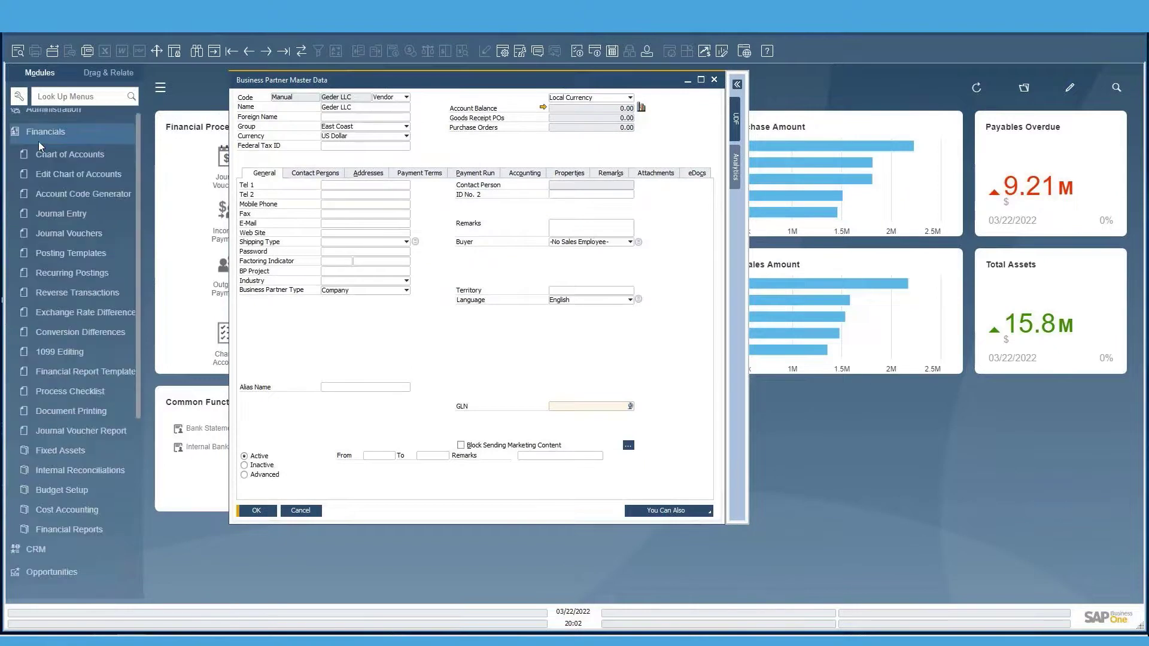
{"action": "left_click", "coordinate": [47, 141]}
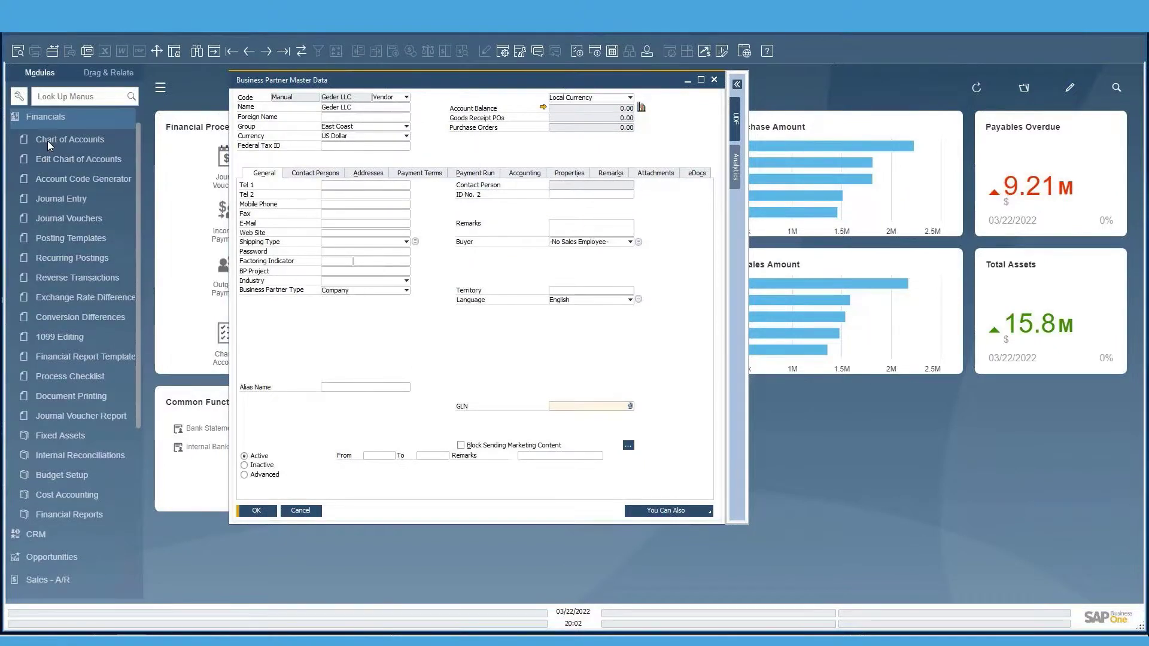
{"action": "left_click", "coordinate": [910, 310]}
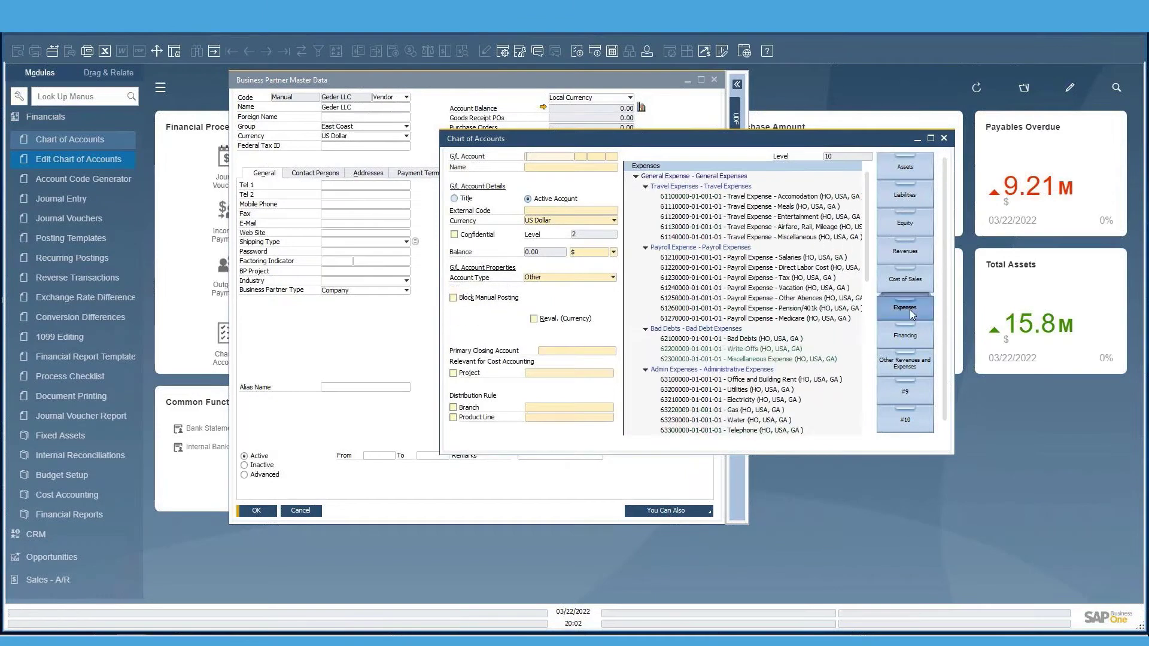
{"action": "left_click", "coordinate": [763, 411]}
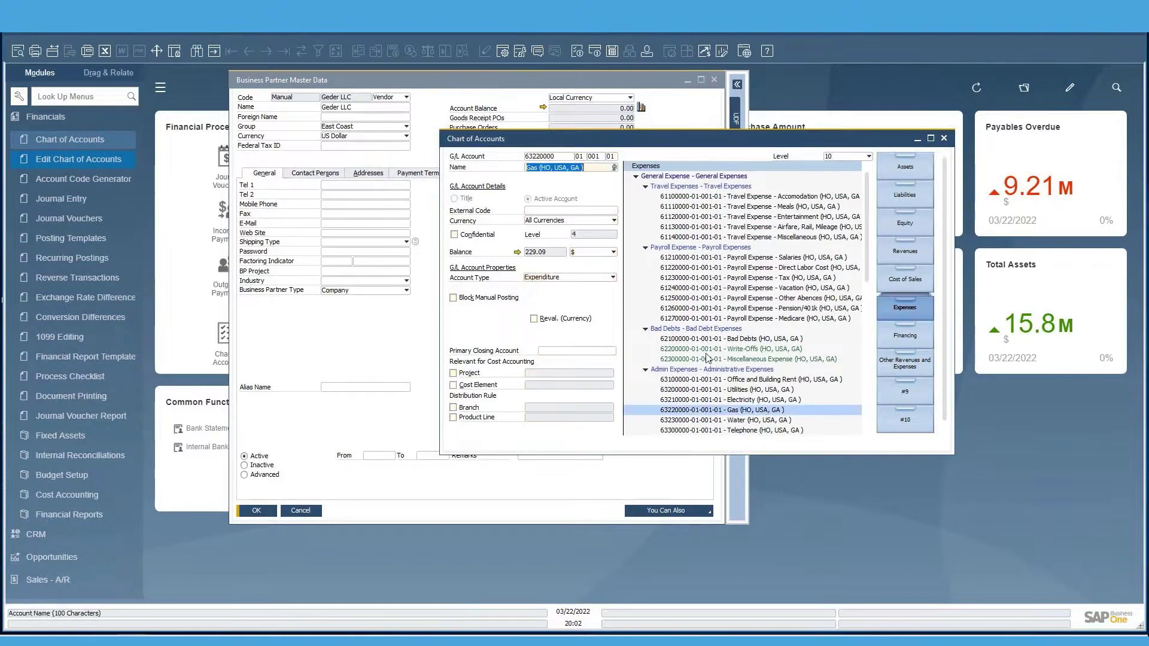
{"action": "left_click", "coordinate": [518, 252]}
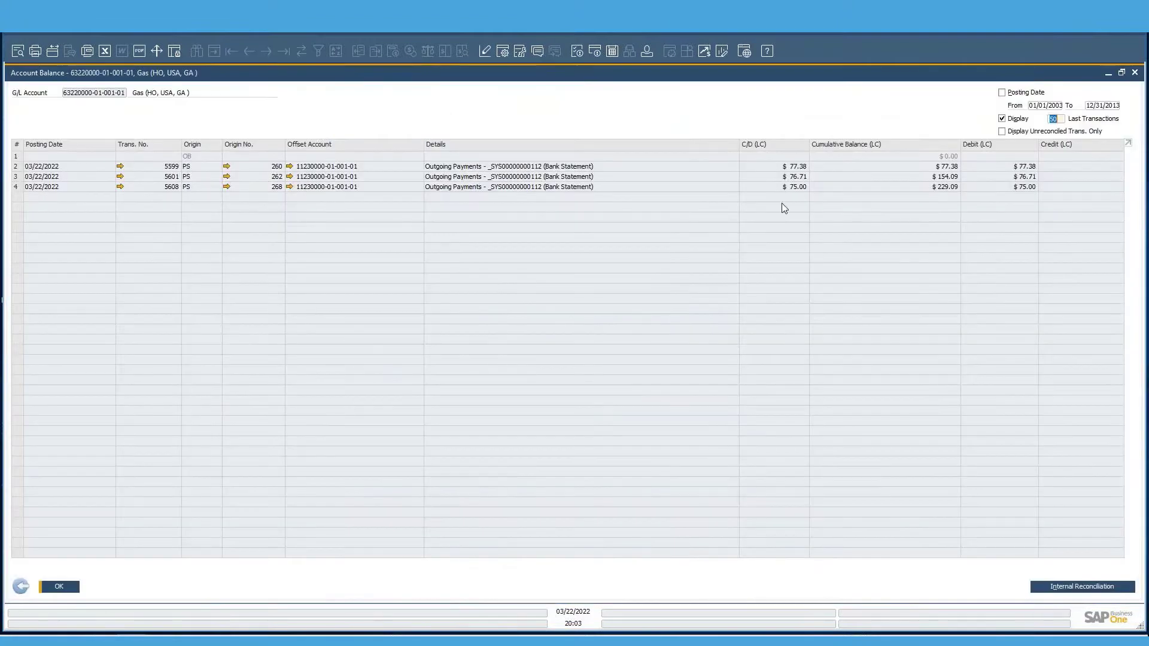
{"action": "left_click", "coordinate": [56, 587]}
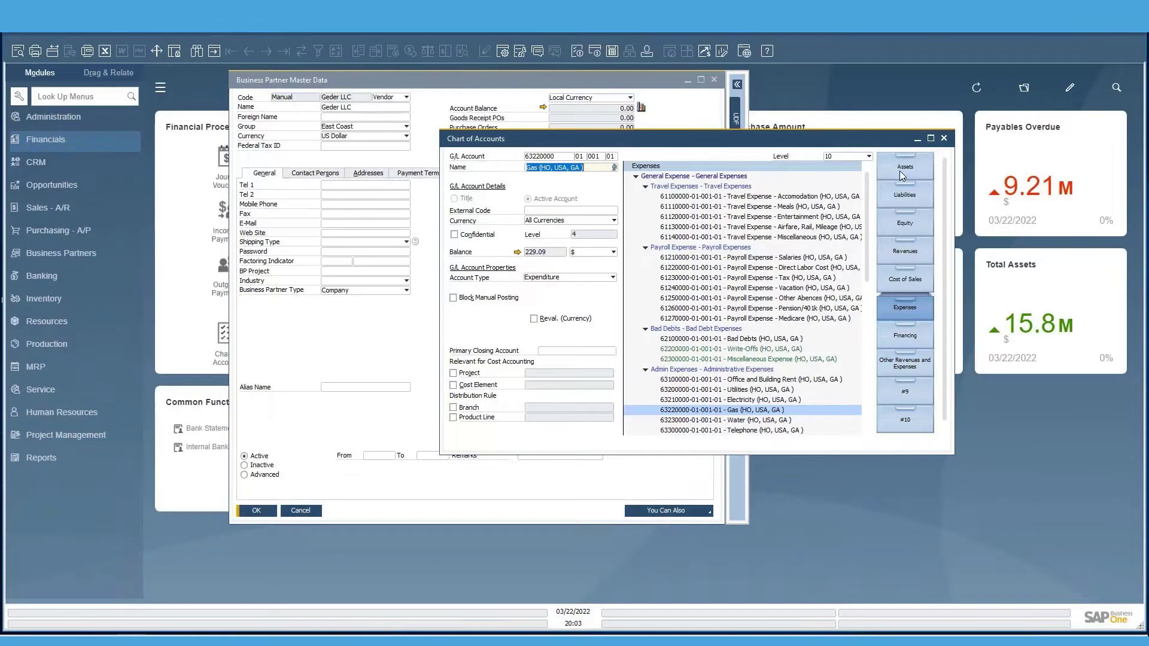
- Display the 11230000 Cash at Bank - Credit Card balance list, ending at $1,272.54
{"action": "left_click", "coordinate": [899, 170]}
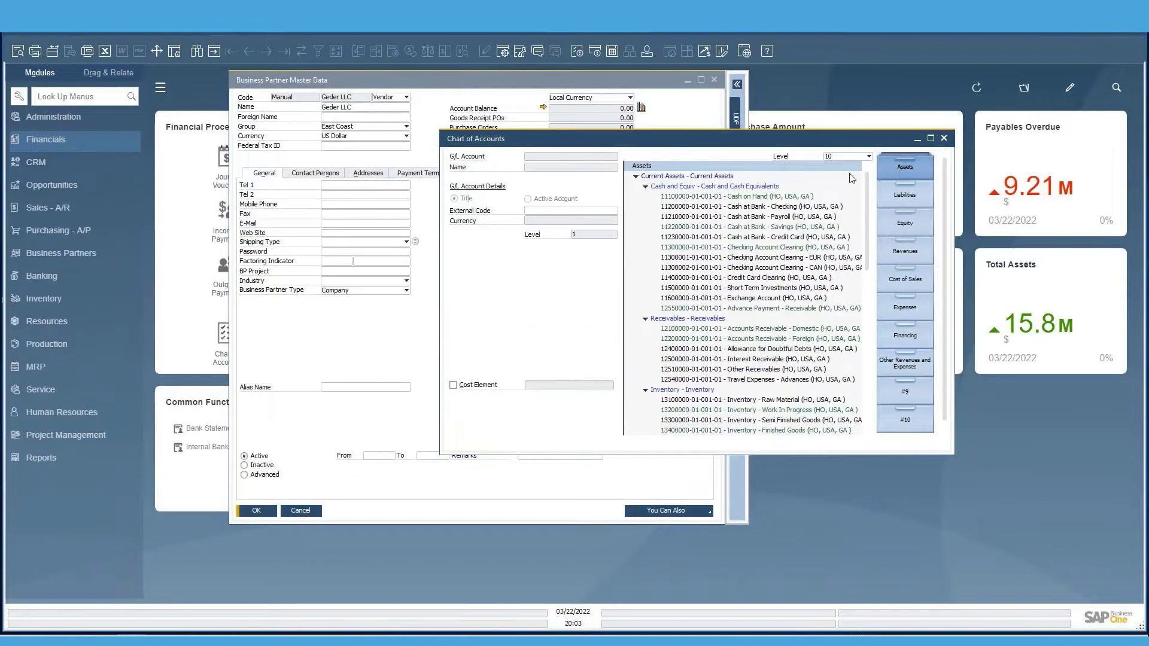
{"action": "left_click", "coordinate": [753, 238]}
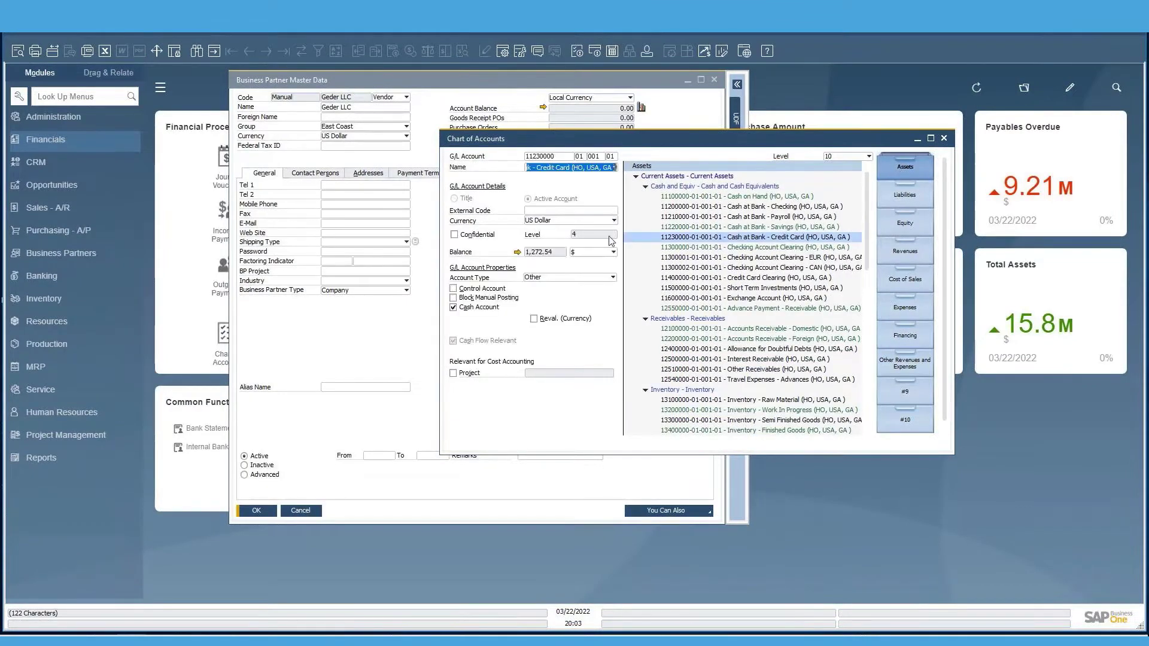
{"action": "left_click", "coordinate": [517, 252]}
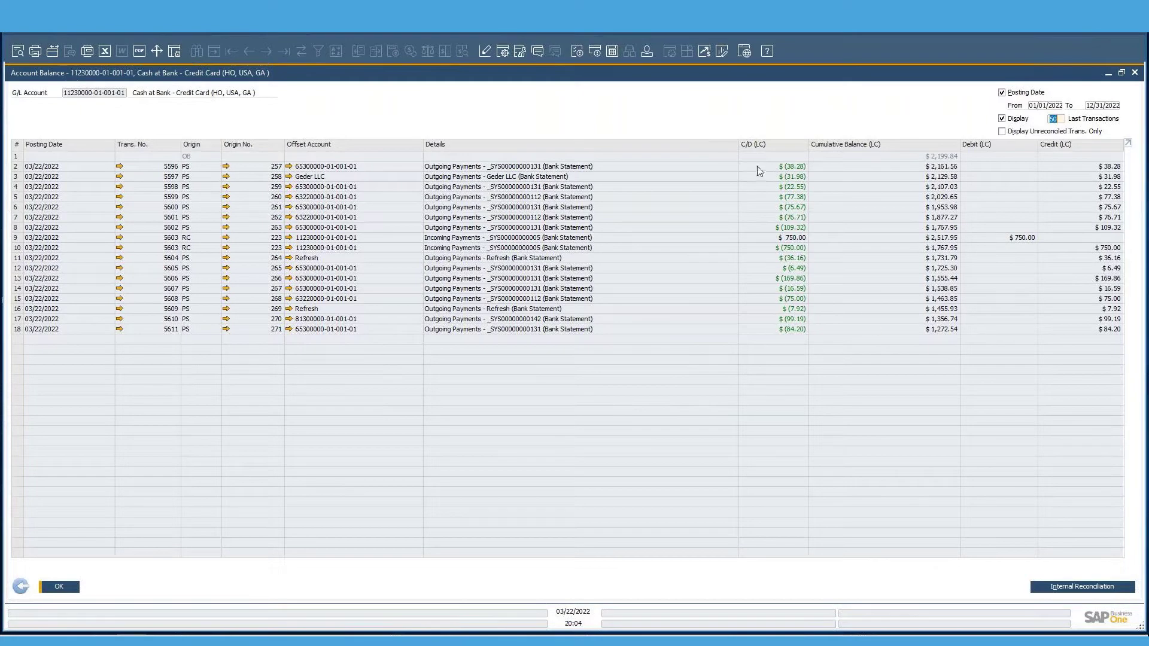
- Close the credit card balance list, Chart of Accounts and vendor record, returning to the Banking cockpit
{"action": "left_click", "coordinate": [20, 587]}
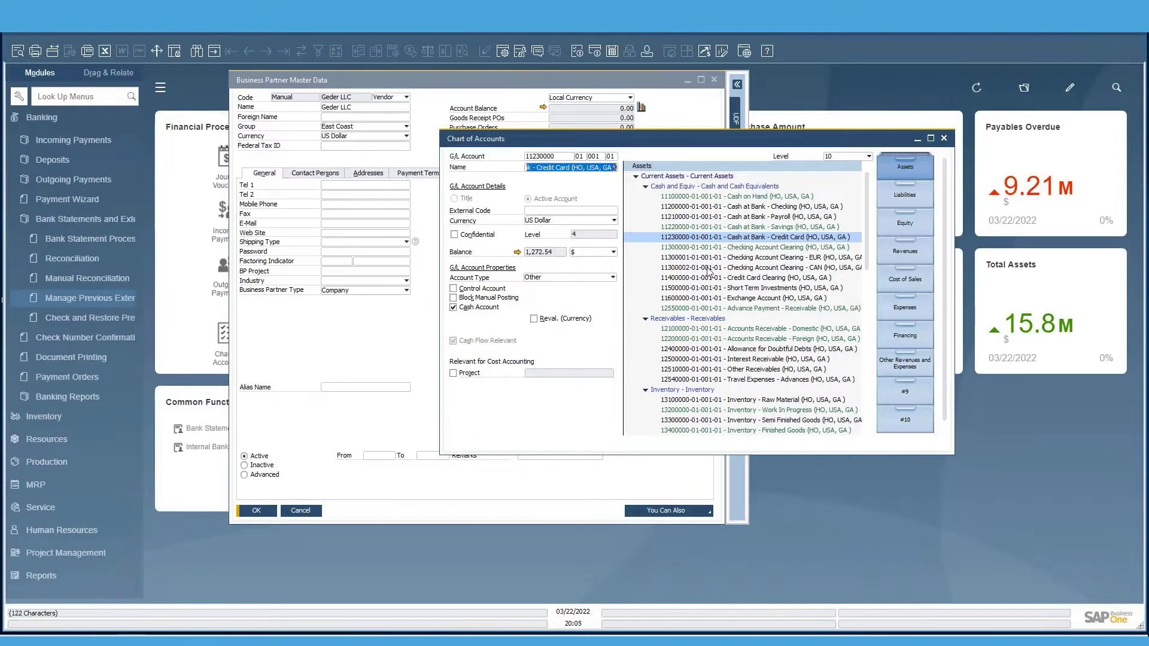
{"action": "left_click", "coordinate": [944, 138]}
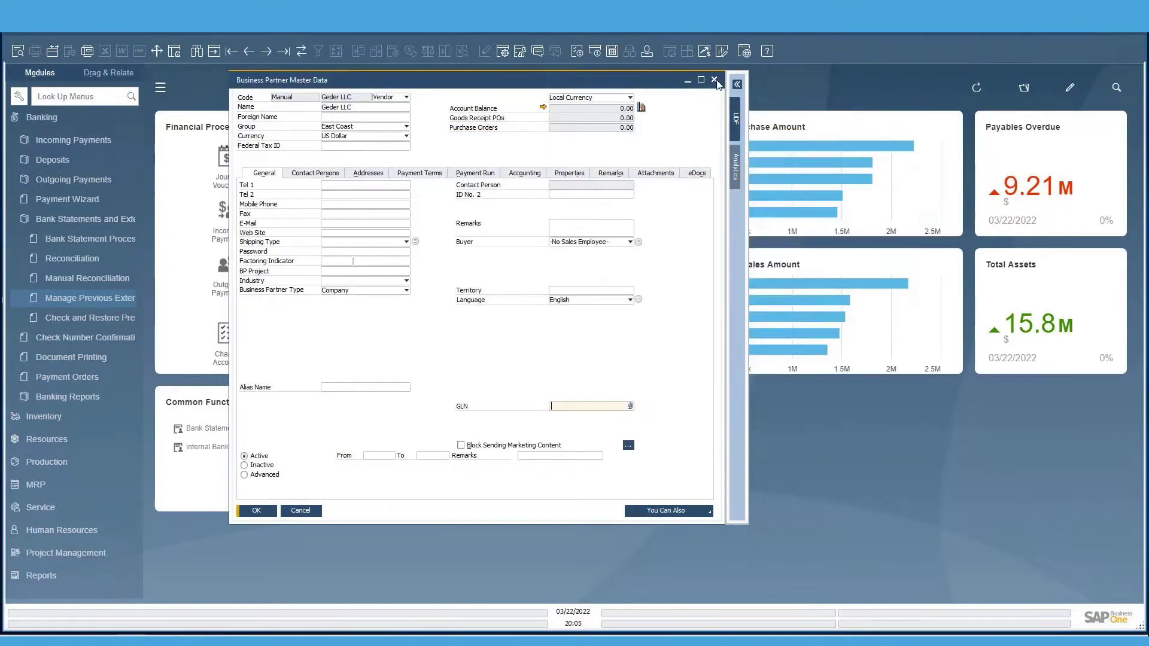
{"action": "left_click", "coordinate": [715, 81]}
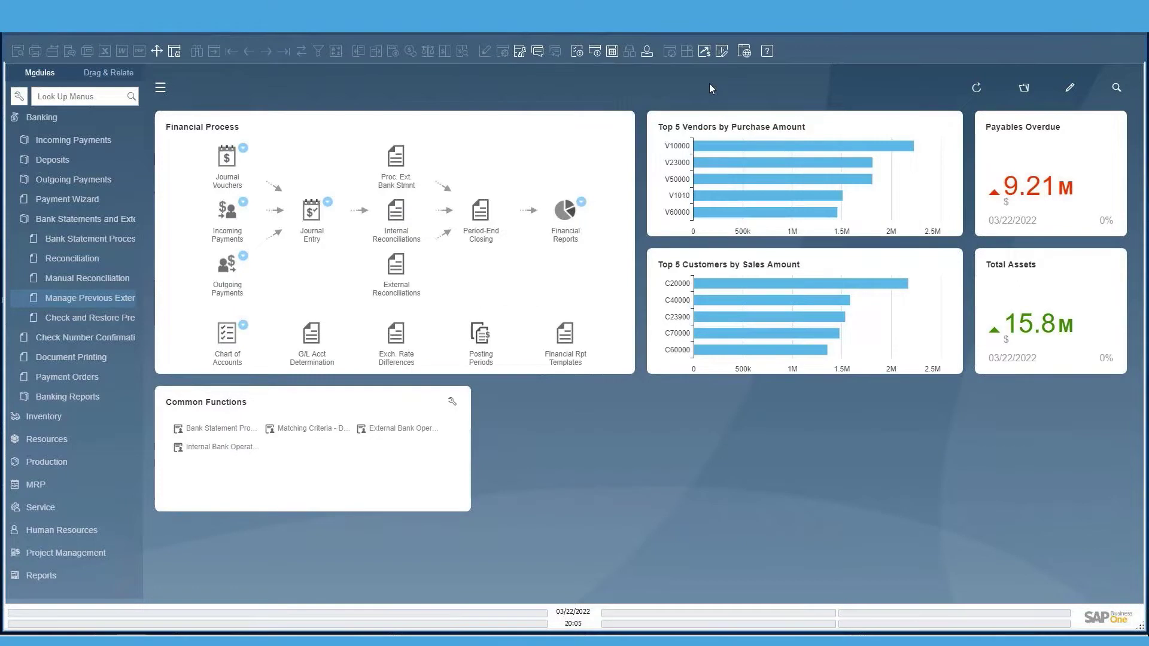